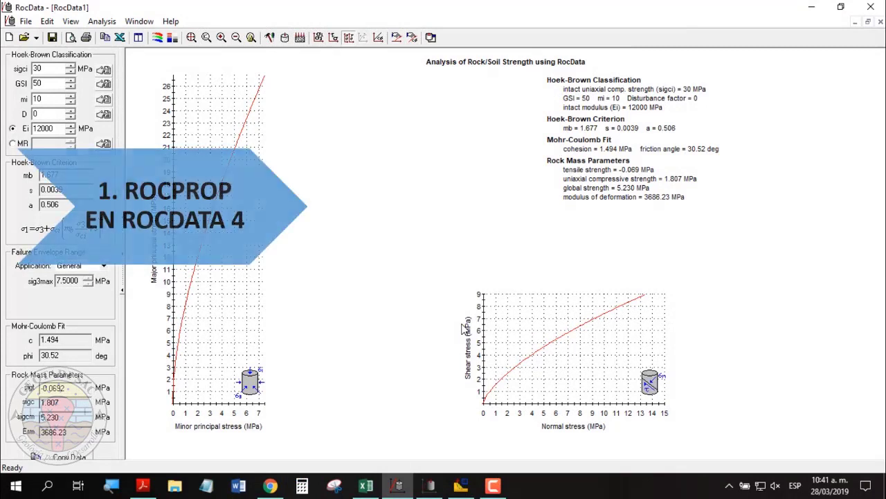
Launch the RocProp rock properties database from RocData's toolbar.
left_click(430, 39)
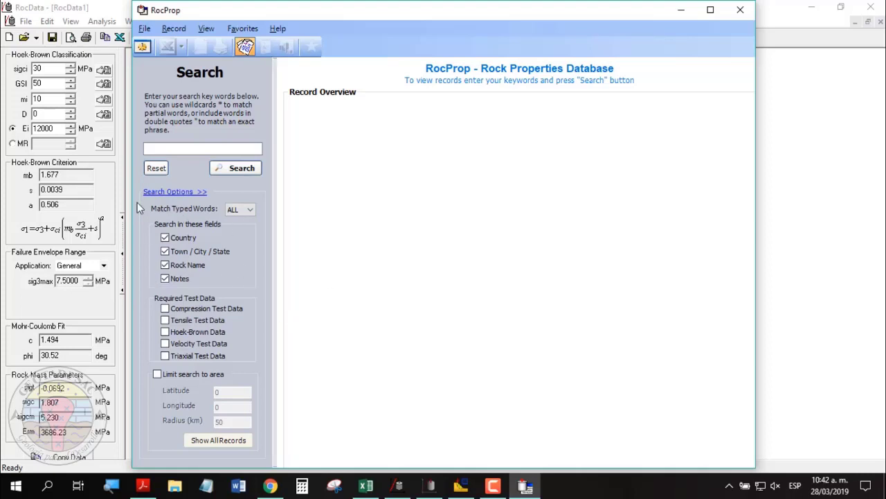
Search RocProp for 'brazil' and view the second page of results.
left_click(175, 145)
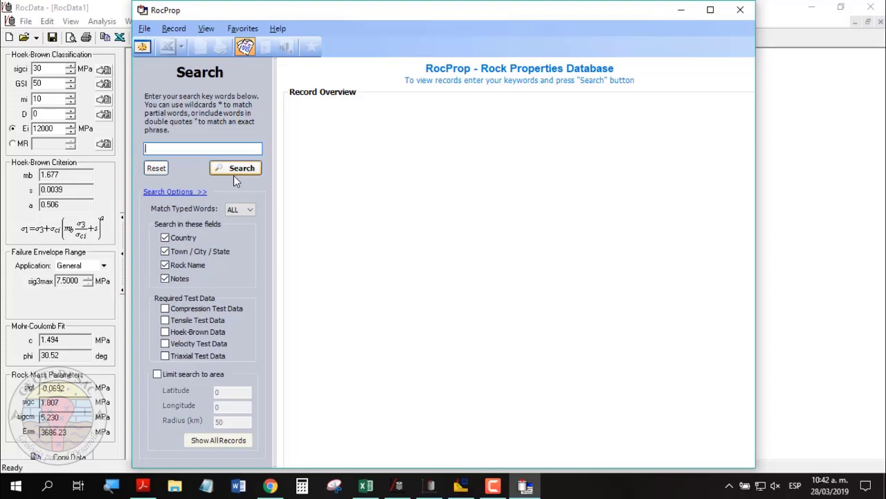
type("brazil")
left_click(240, 169)
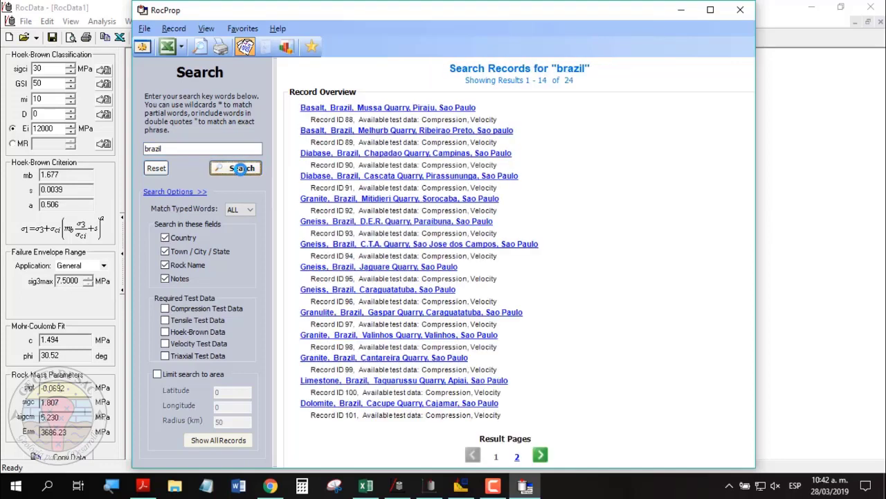
left_click(517, 456)
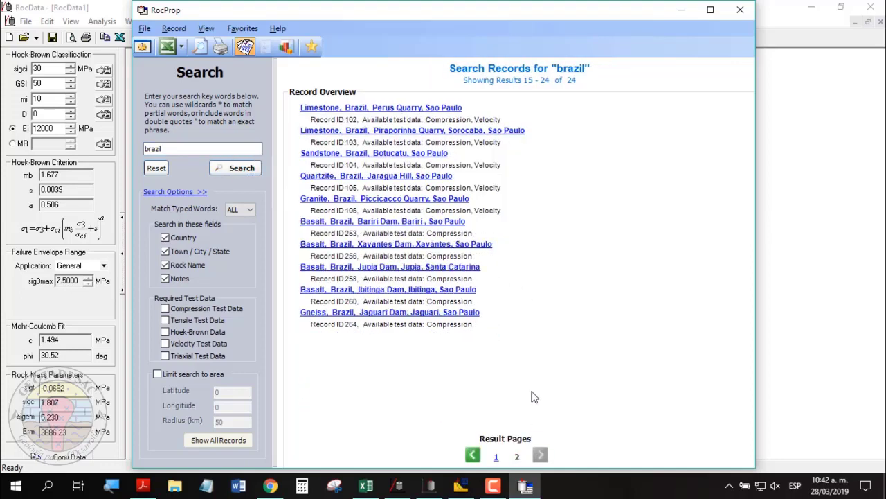
Replace the keyword with 'sandstone' and run the search.
left_click_drag(164, 148, 139, 143)
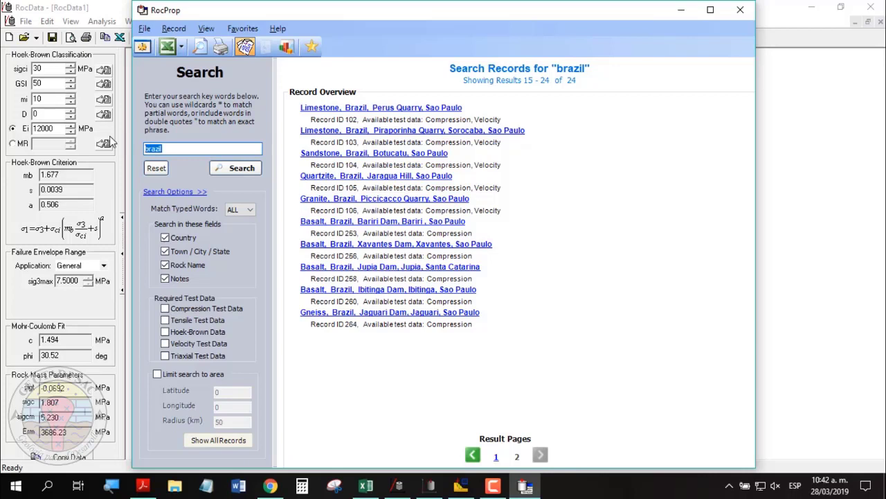
type("sandstone")
left_click(220, 170)
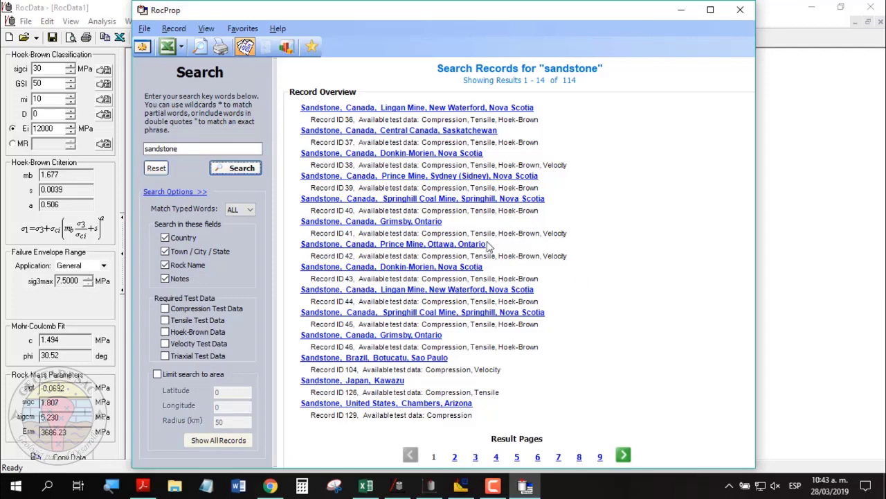
Search for limestone (typed 'limestne') and open the Perus Quarry, Sao Paulo record.
double_click(176, 149)
type("limes")
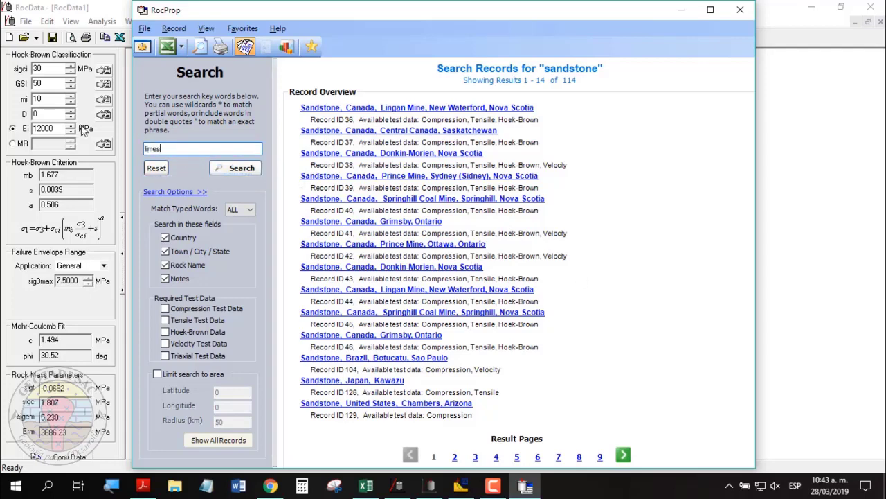
type("tne")
left_click(235, 169)
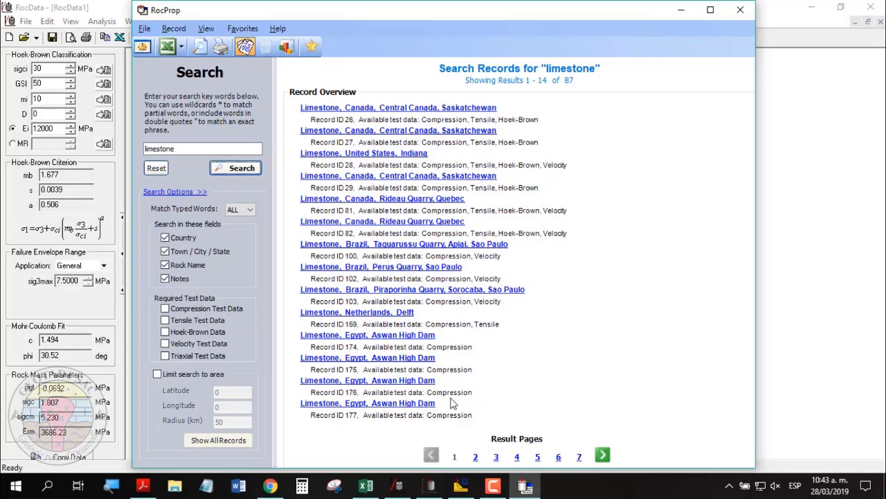
left_click(383, 269)
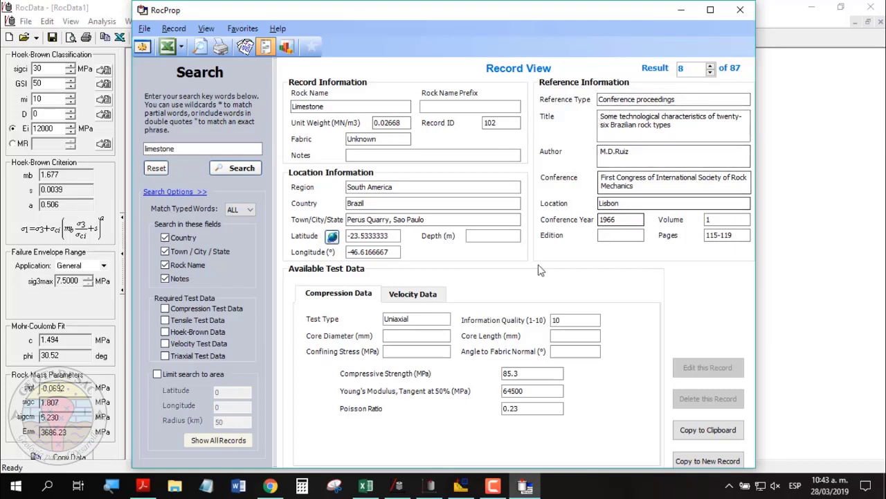
Check the Perus Quarry velocity data, then step back to result 6, Rideau Quarry.
left_click(414, 296)
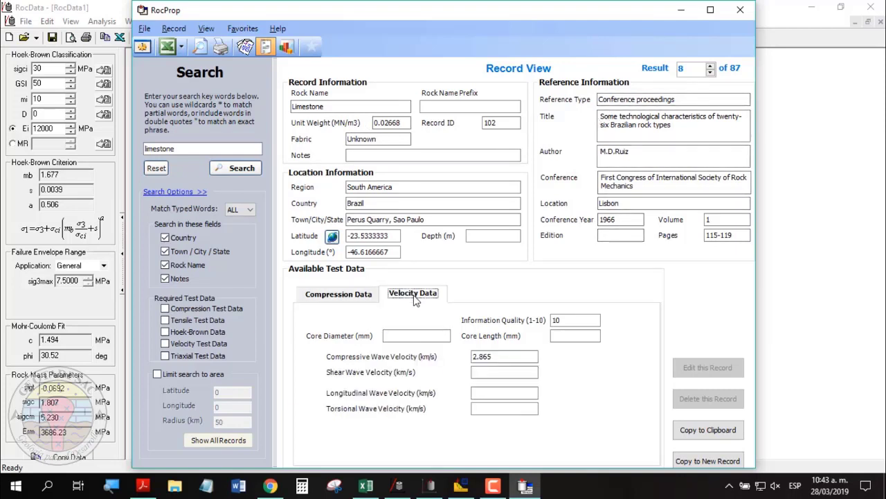
left_click(326, 295)
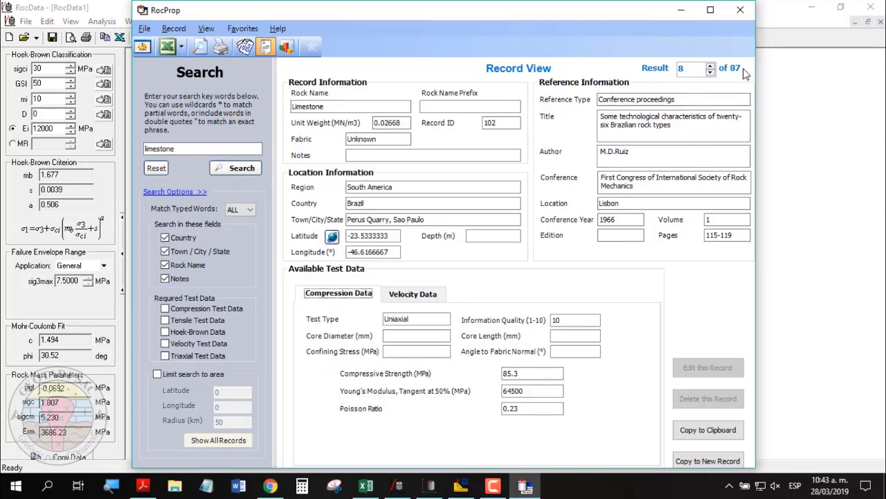
left_click(711, 72)
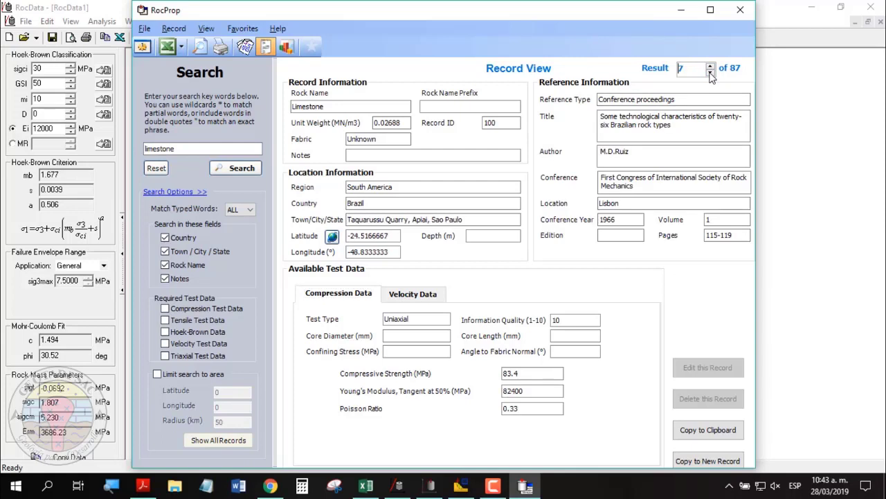
left_click(710, 72)
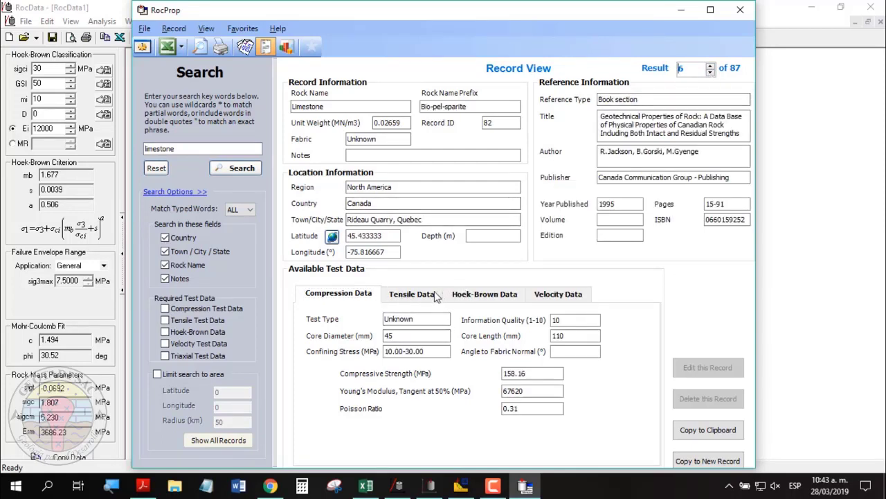
Review result 6's tensile, Hoek-Brown, velocity and compression test data.
left_click(417, 298)
left_click(338, 296)
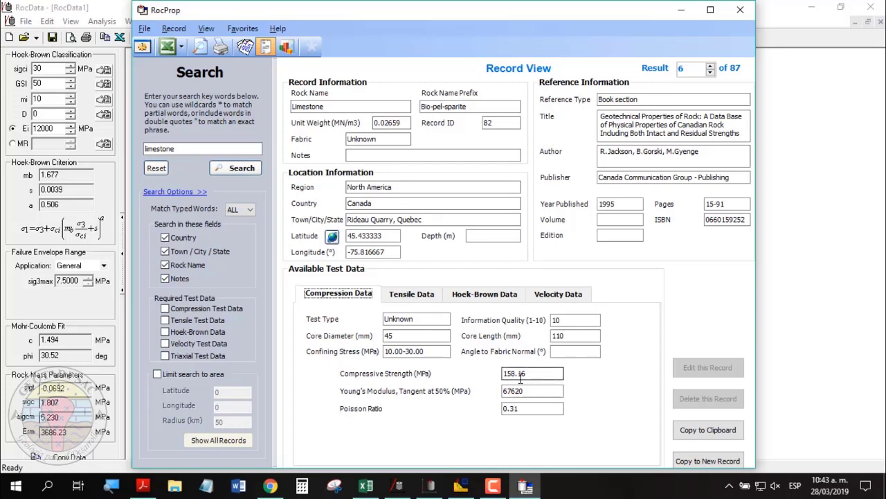
left_click(460, 297)
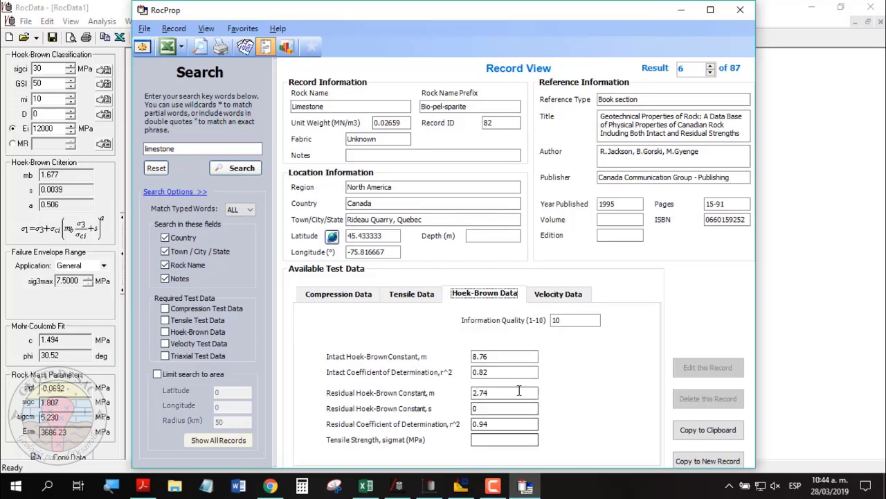
left_click(561, 297)
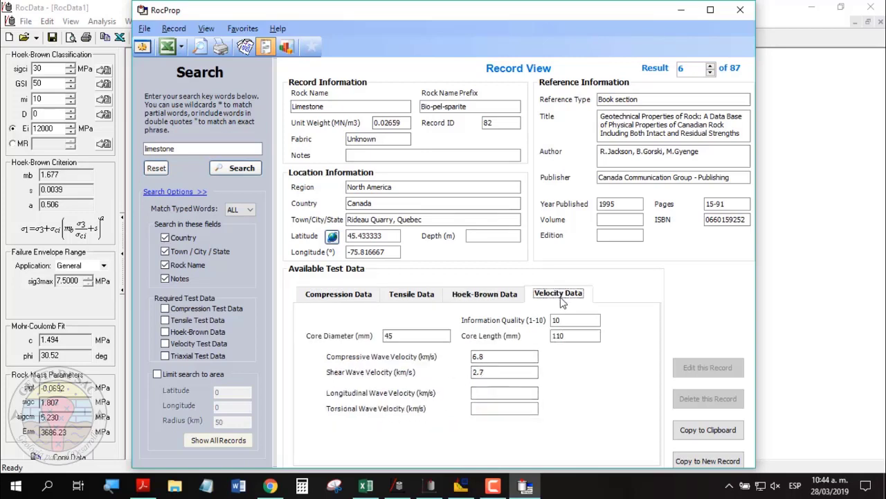
left_click(411, 293)
left_click(339, 293)
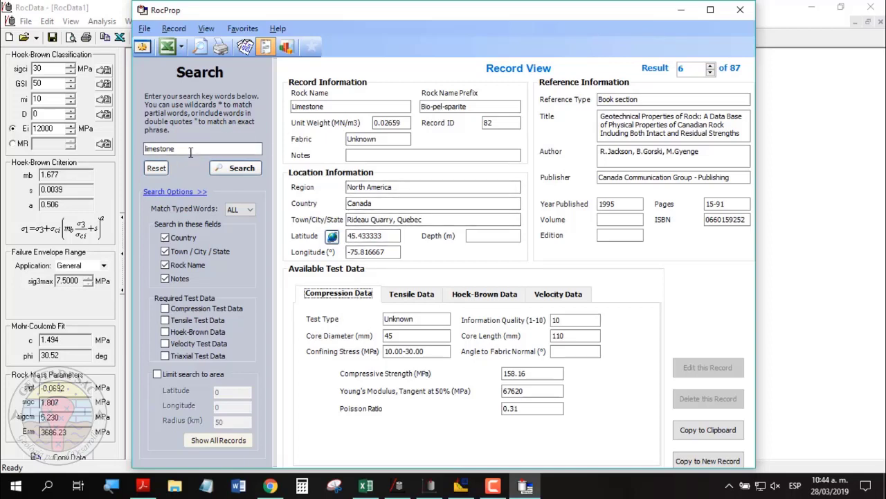
double_click(191, 151)
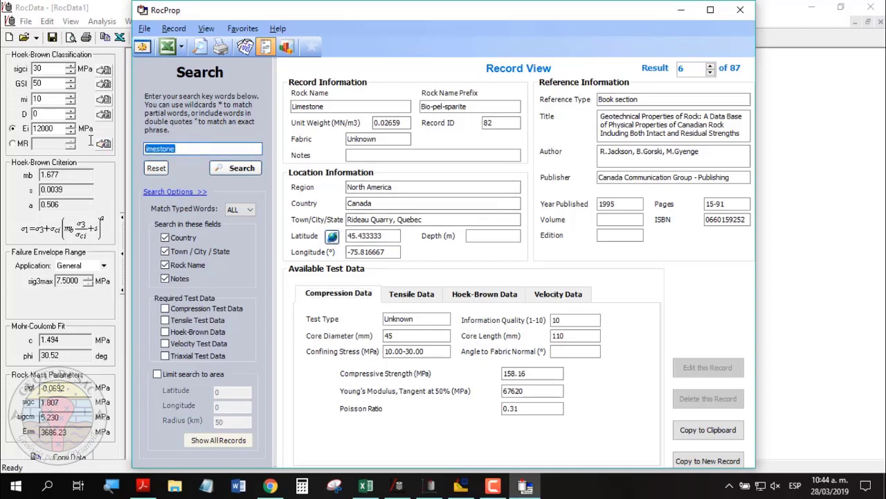
left_click(193, 150)
Plot a compressive strength histogram of the limestone search results.
left_click(291, 50)
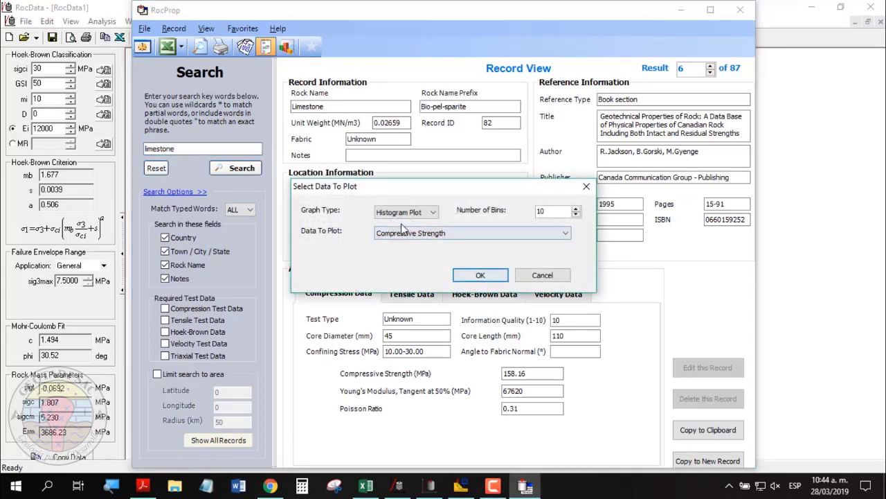
left_click(480, 275)
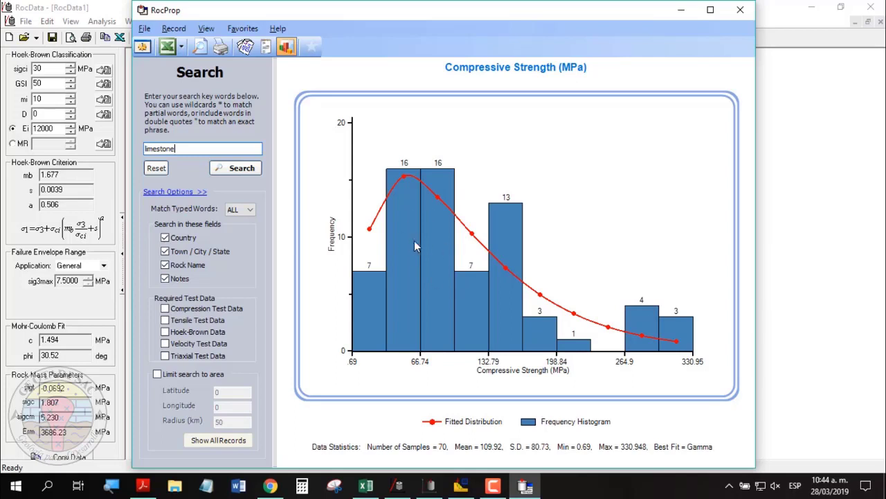
left_click_drag(604, 11, 608, 24)
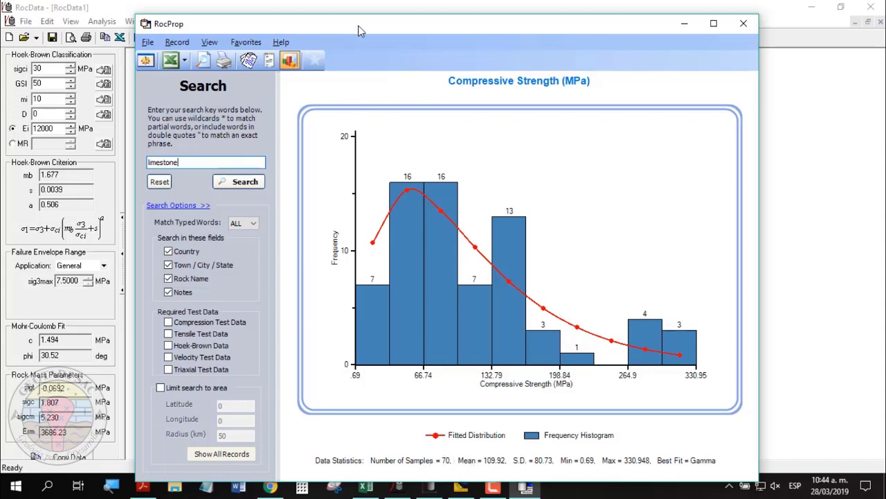
Open and dismiss File > Program Settings, then close RocProp.
left_click(181, 44)
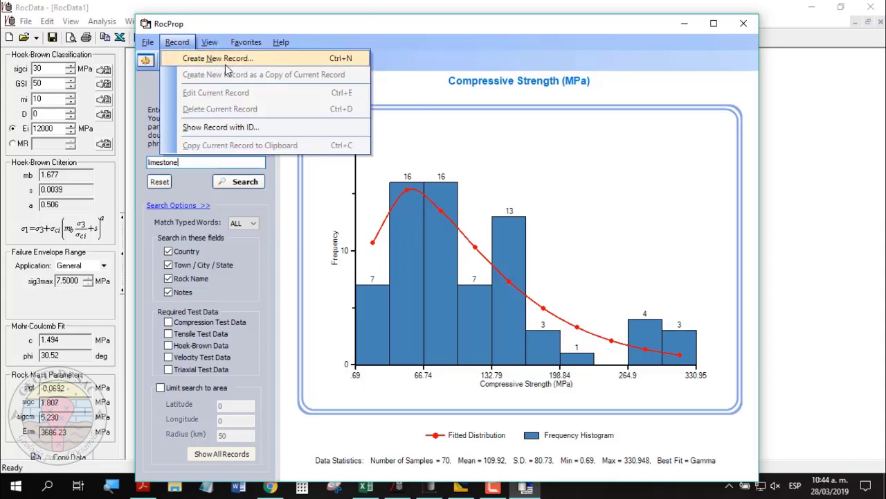
mouse_move(148, 43)
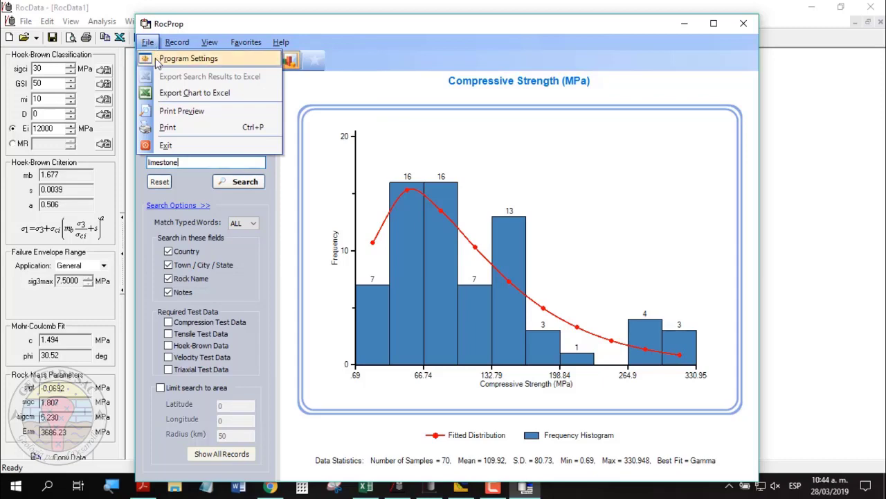
left_click(191, 60)
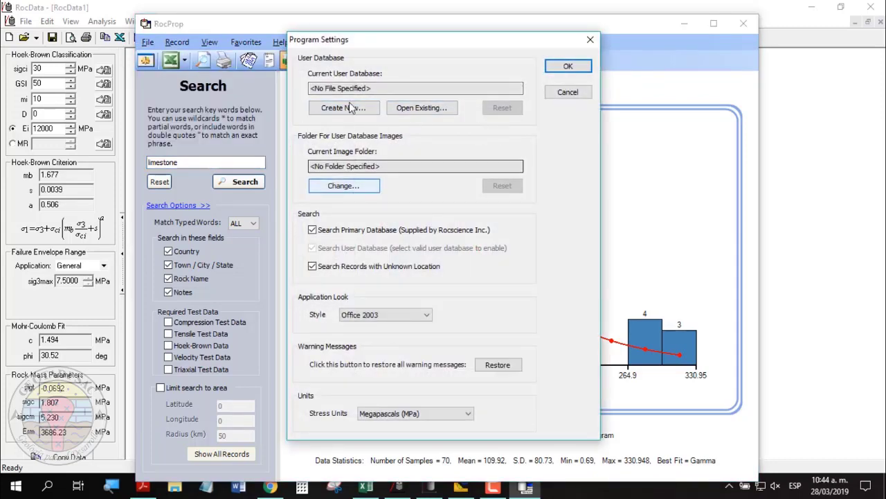
left_click(590, 42)
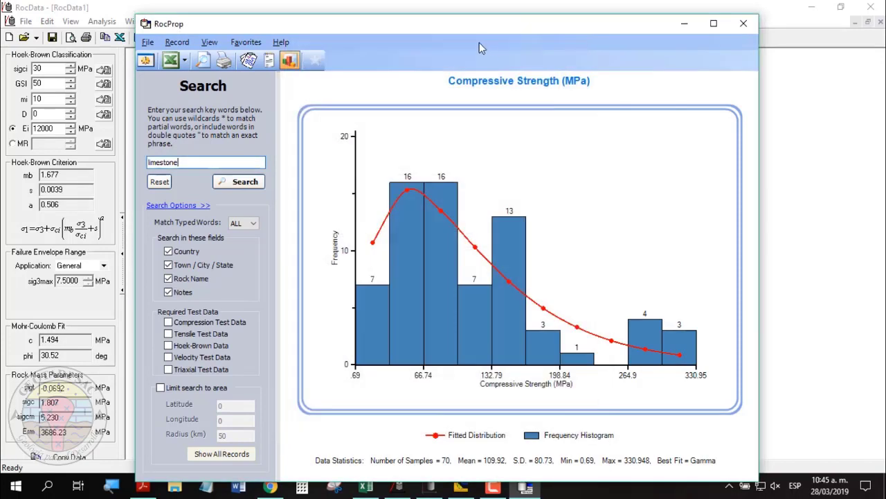
left_click(745, 25)
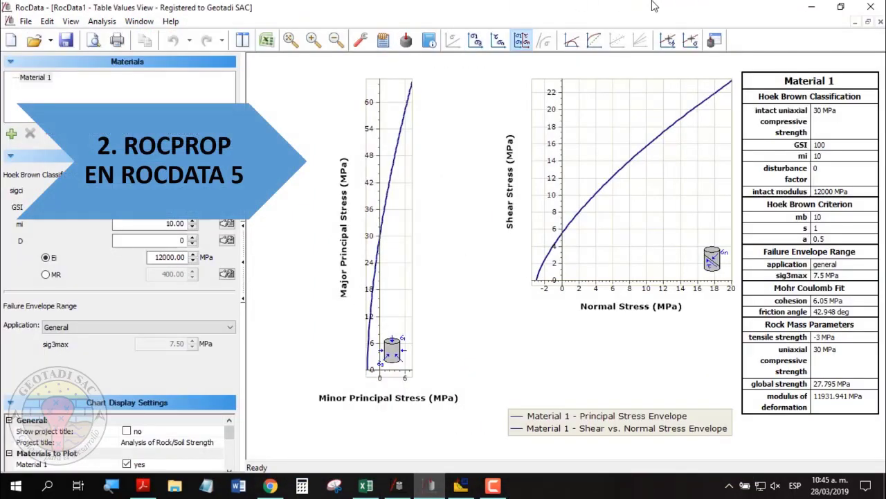
Reopen RocProp, search 'claystone', and step to result 2 from Sanford Dam, Texas.
left_click(715, 41)
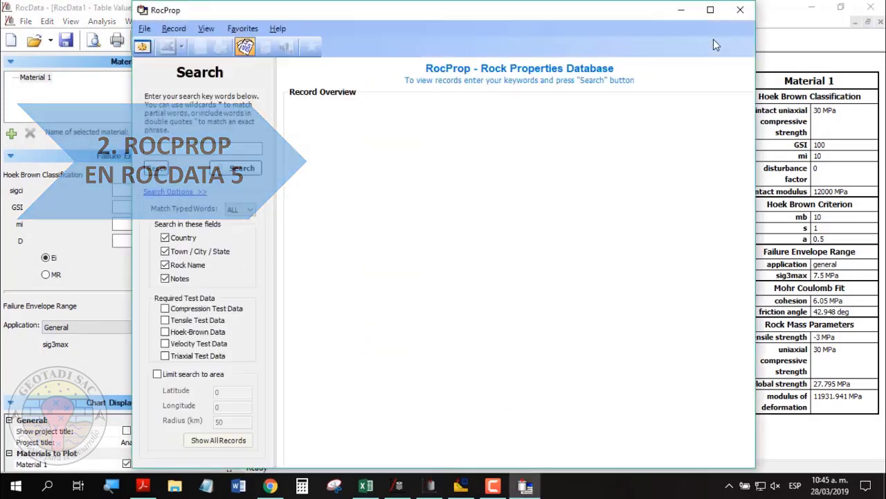
left_click(188, 149)
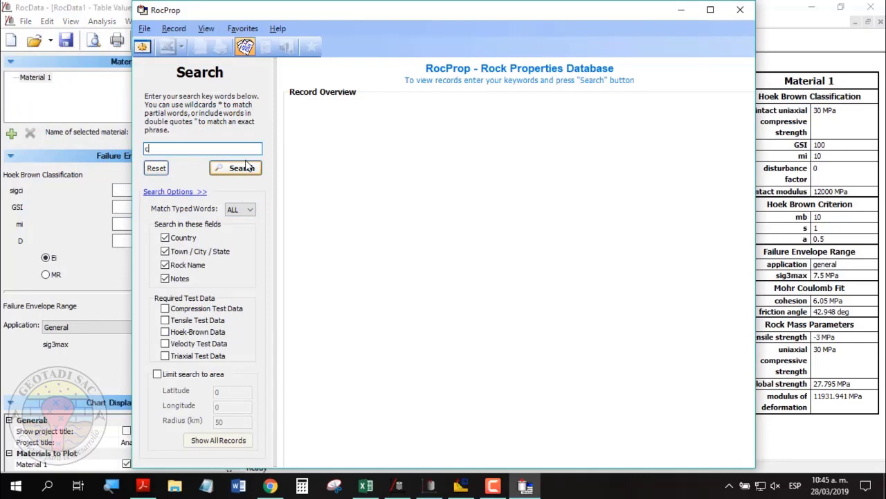
type("claystone")
left_click(246, 167)
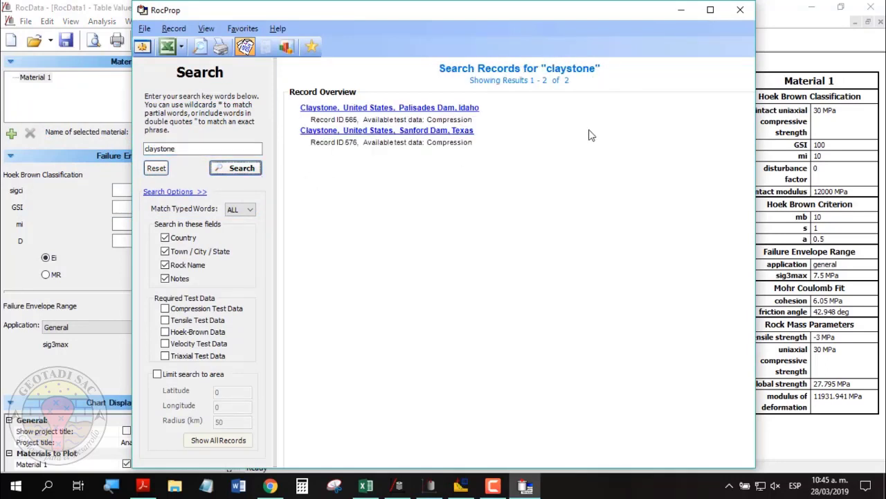
left_click(374, 109)
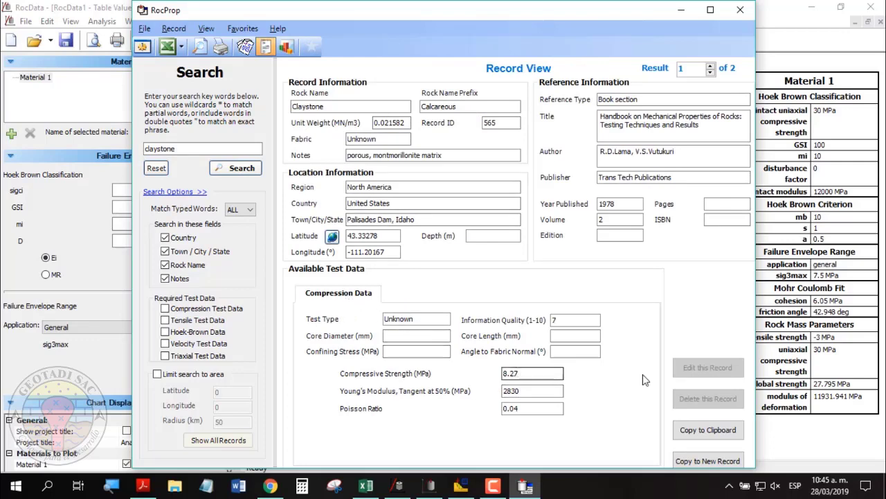
left_click(710, 65)
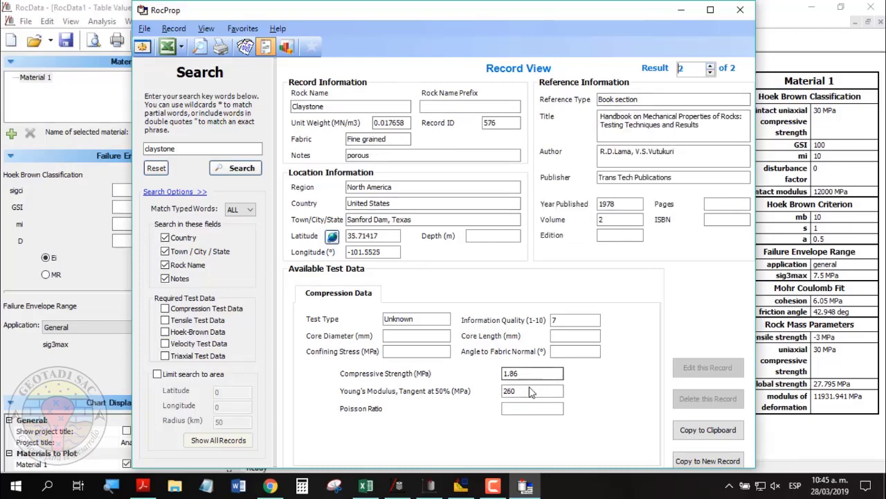
Chart a compressive strength histogram for the two claystone records, then enter 'siltstone' as keyword.
left_click(288, 53)
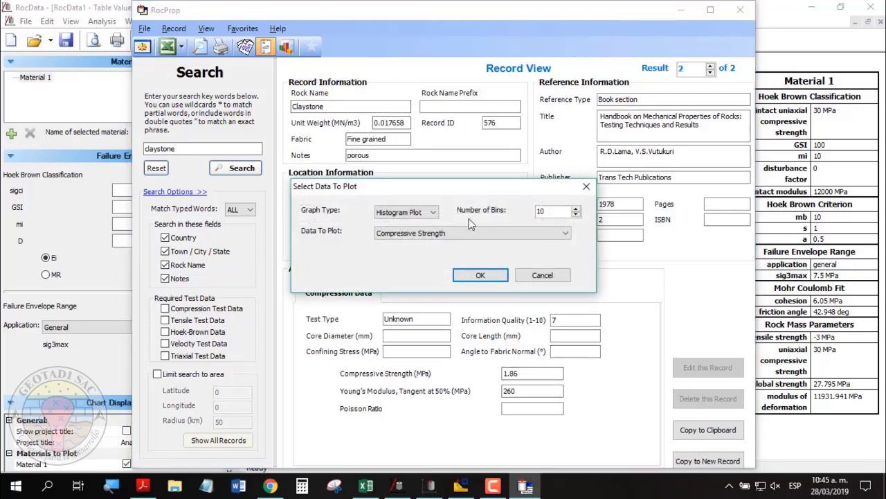
left_click(481, 277)
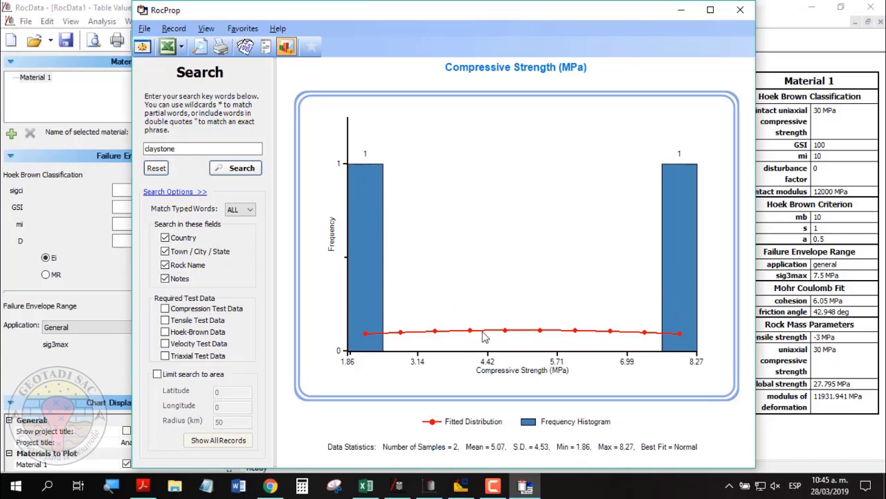
double_click(197, 154)
type("s")
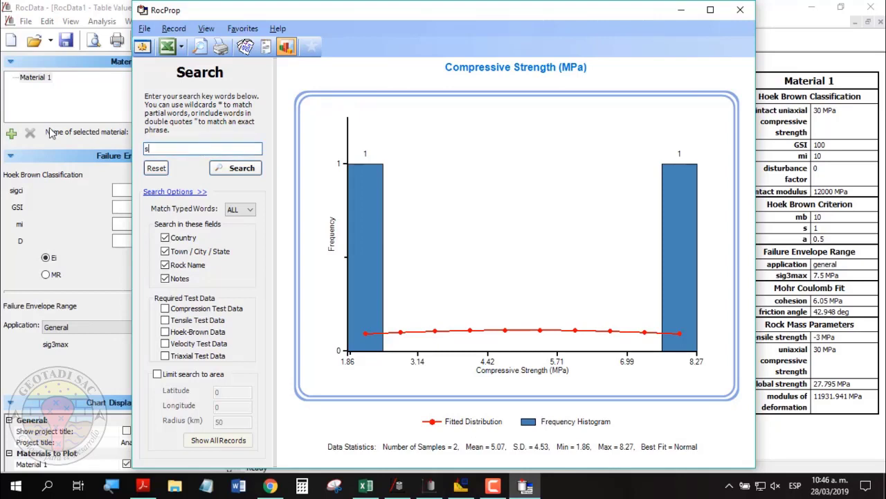
type("iltstone")
Search siltstone, browse from the Chislet record to result 14 from Donisthorpe, and open chart options.
left_click(234, 168)
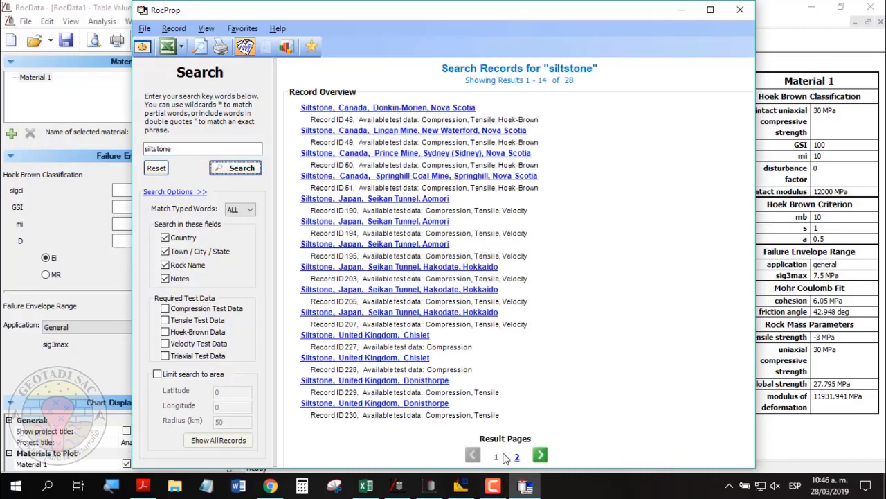
left_click(374, 359)
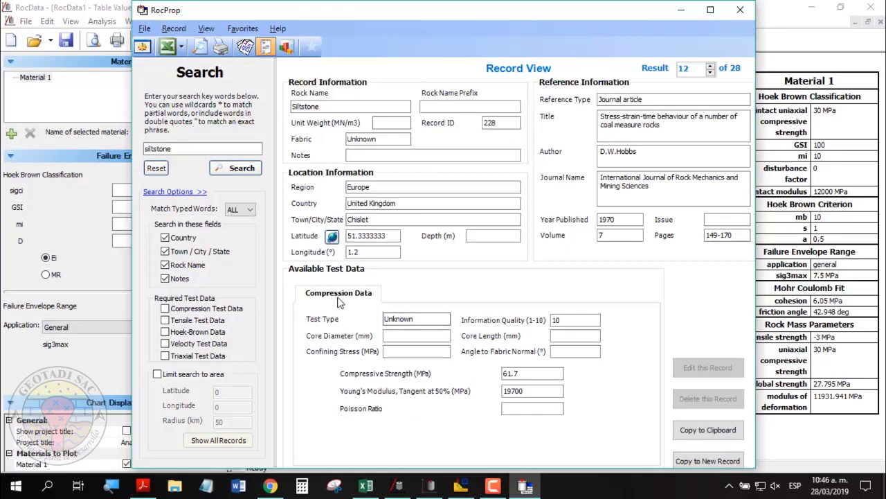
left_click(711, 68)
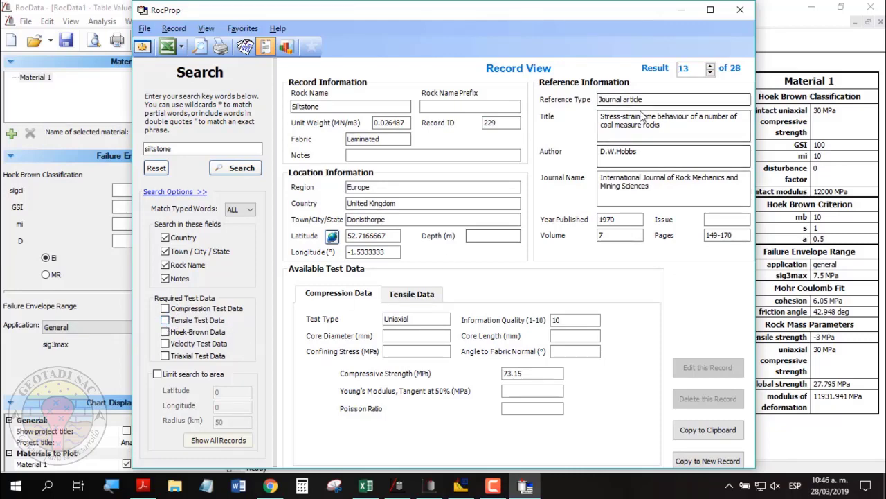
left_click(712, 66)
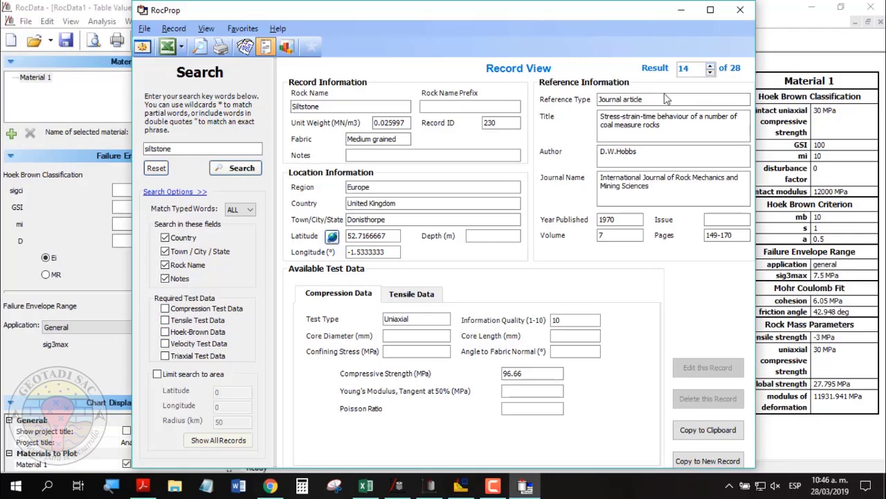
left_click(286, 48)
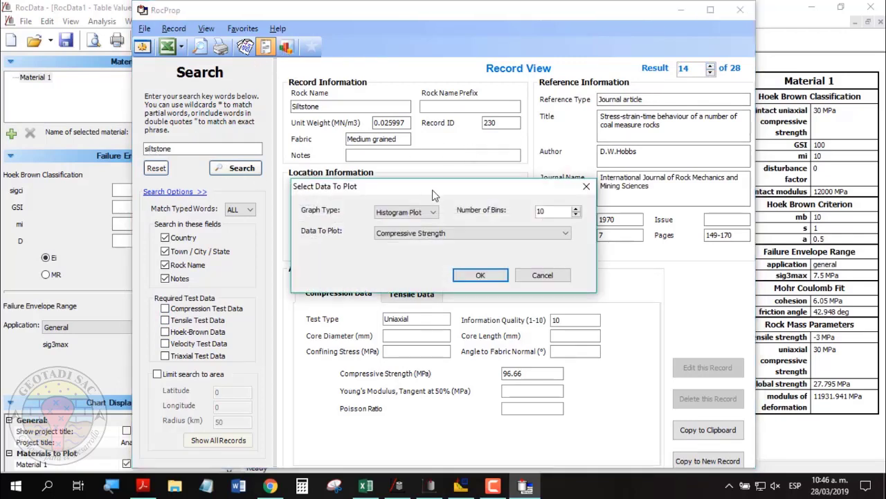
left_click_drag(433, 191, 540, 174)
Plot a Tensile Strength histogram for the 17 siltstone samples.
left_click(539, 223)
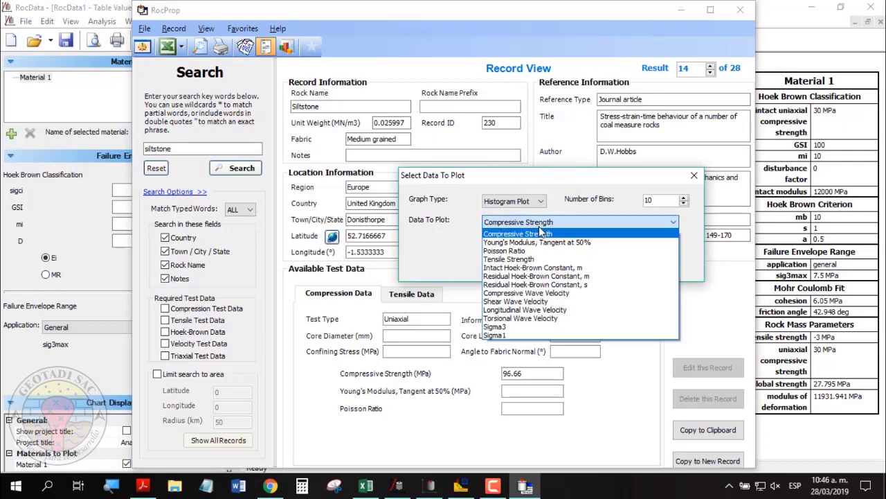
left_click(513, 259)
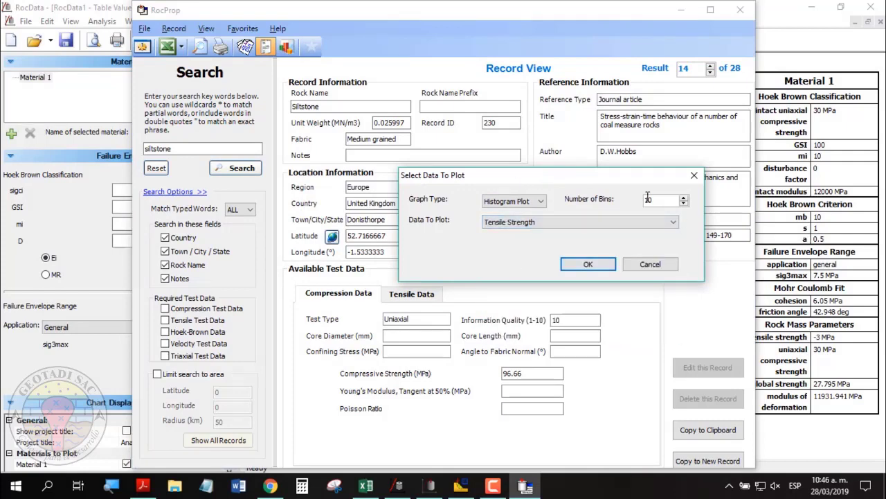
left_click(603, 266)
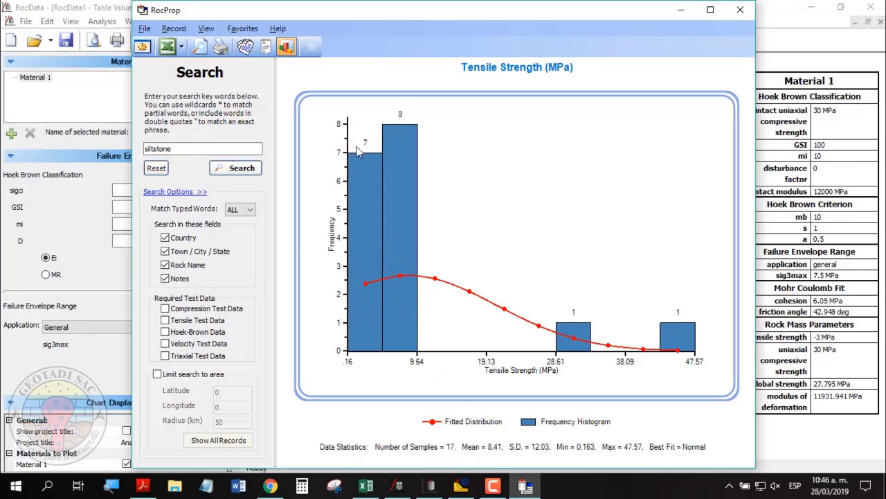
double_click(166, 148)
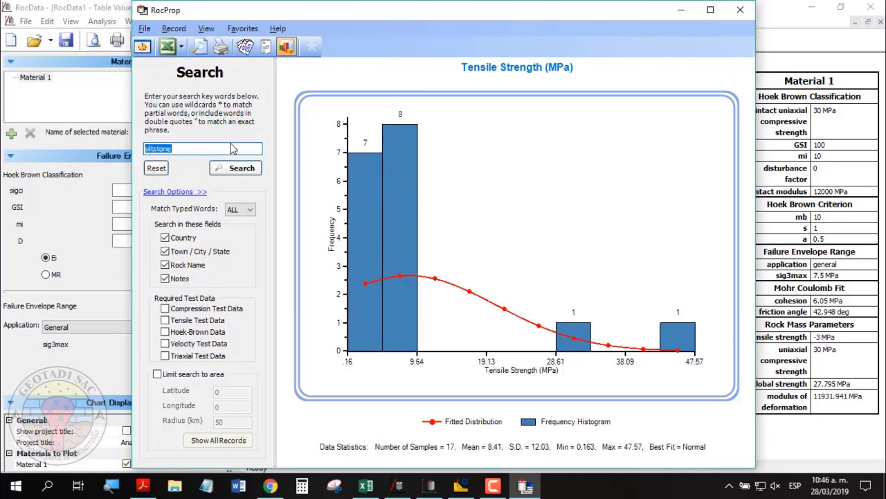
Search the database for 'peru' (no results), then 'mexico' (24 records).
type("peru")
left_click(229, 171)
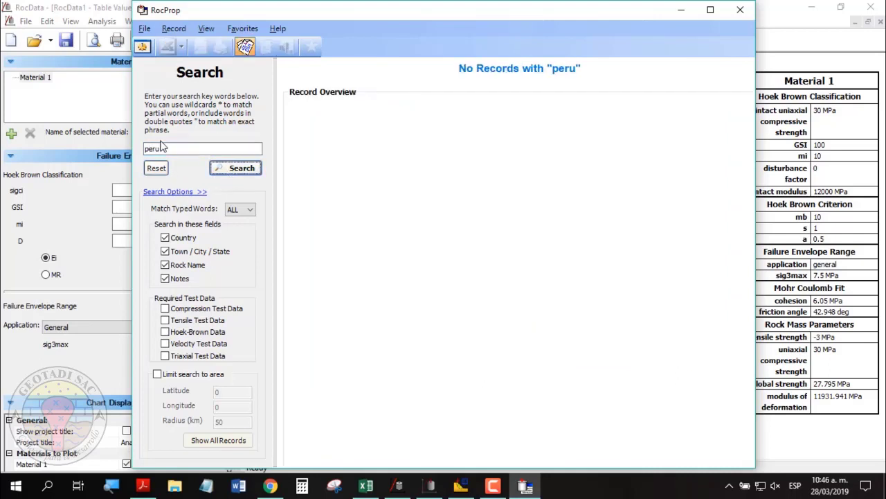
double_click(182, 152)
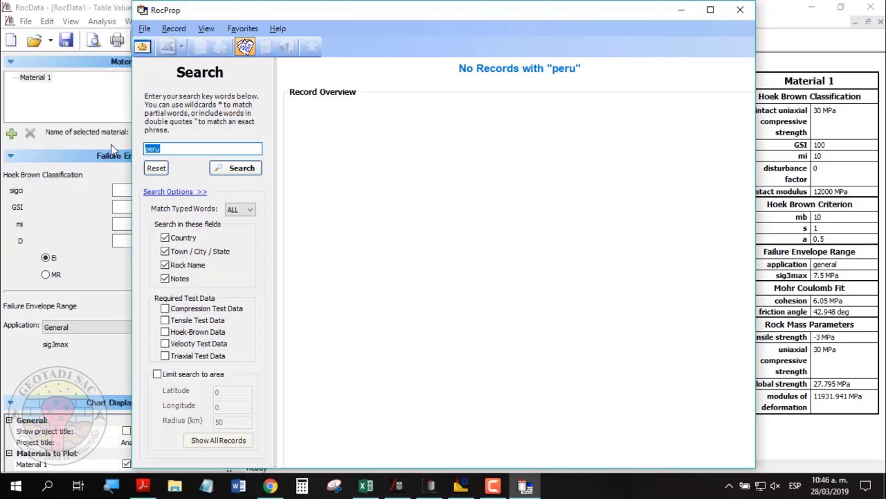
type("mexico")
left_click(232, 169)
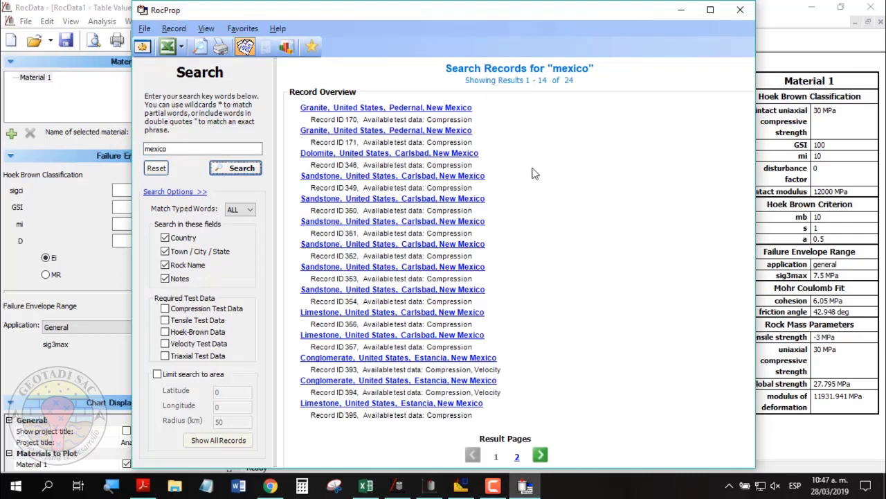
Search for sandstone again, listing 114 records.
left_click_drag(177, 148, 125, 152)
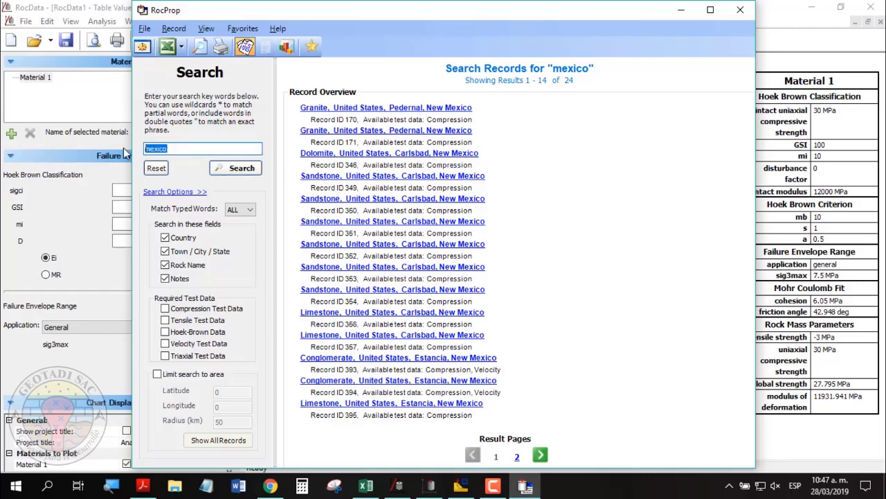
type("sandstone")
left_click(241, 173)
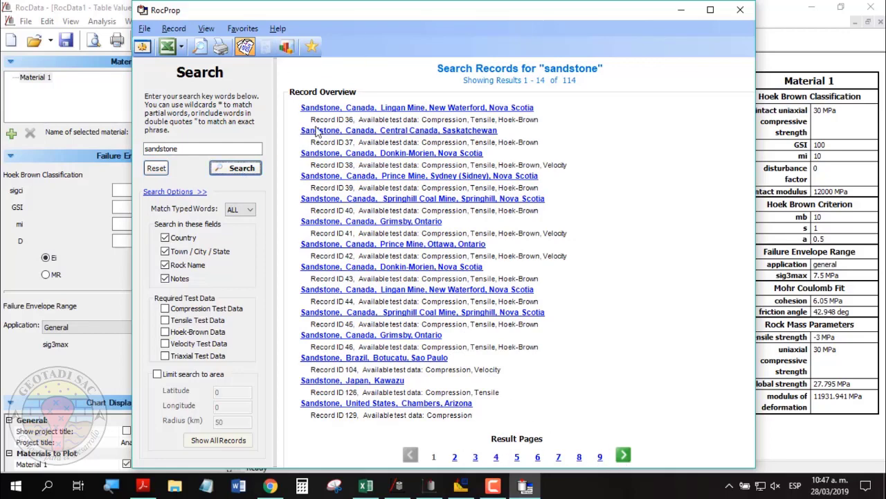
Chart a Compressive Strength histogram of the 108 sandstone records (mean 113.03 MPa).
left_click(286, 47)
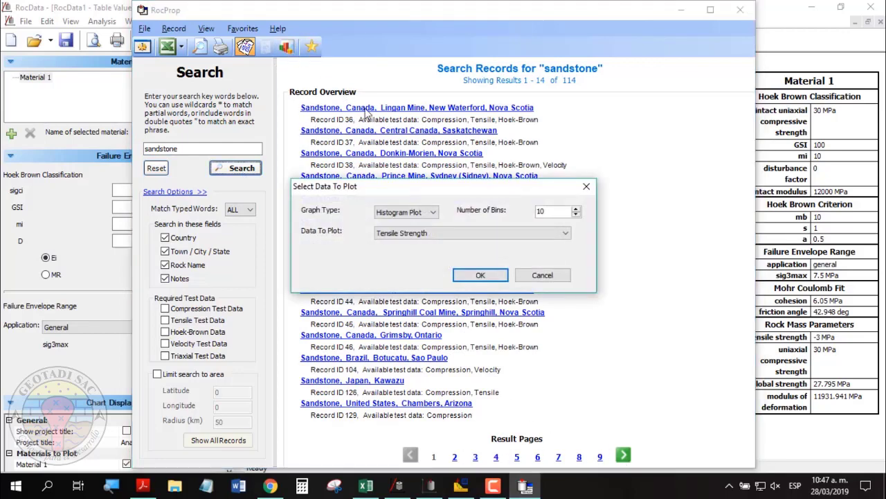
left_click(454, 231)
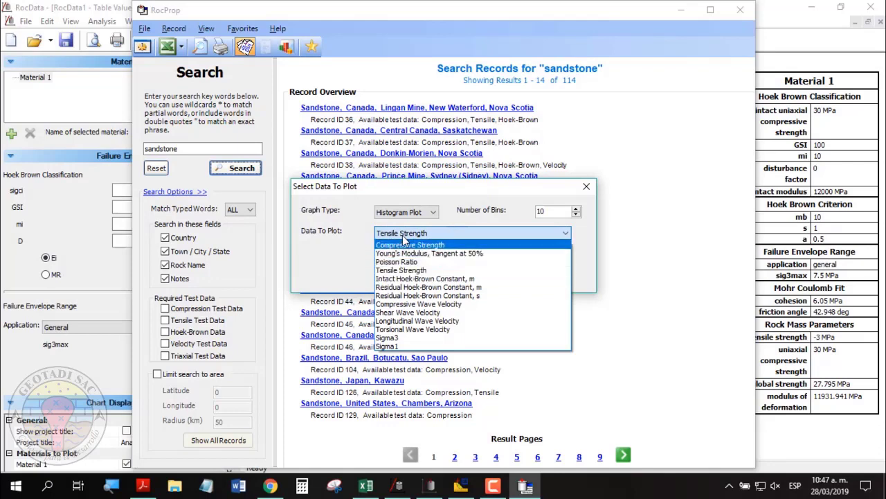
left_click(405, 244)
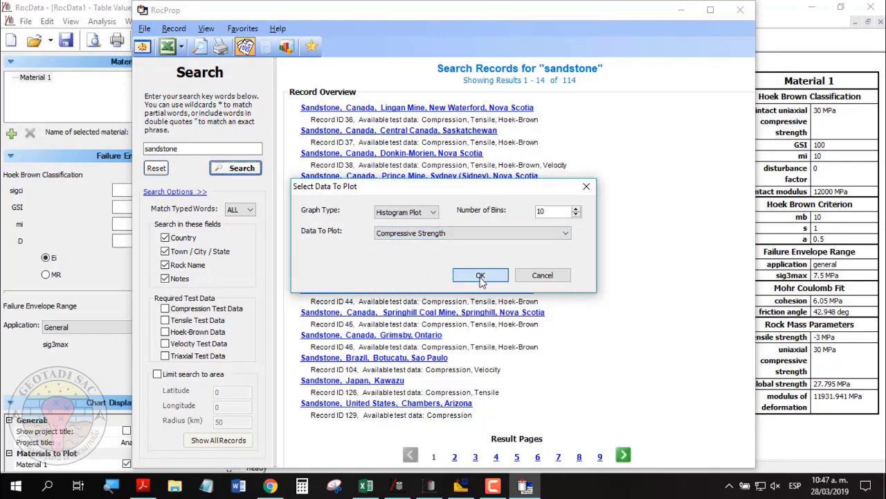
left_click(480, 276)
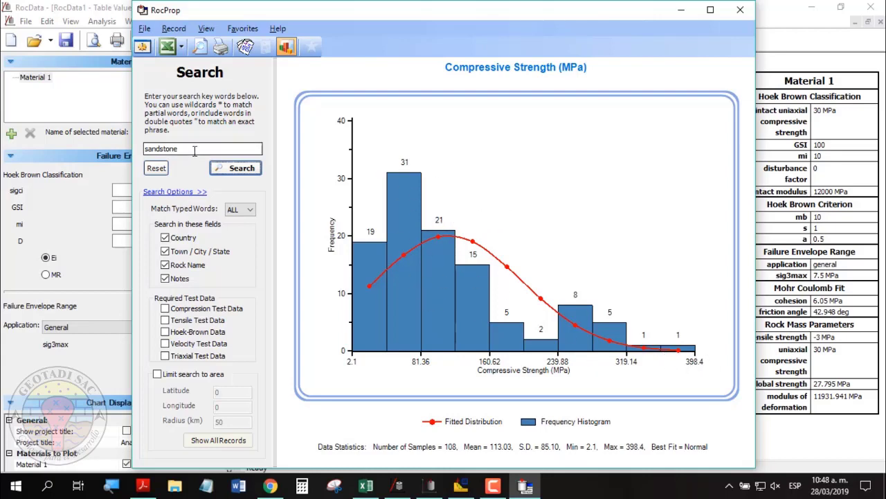
left_click_drag(191, 148, 88, 148)
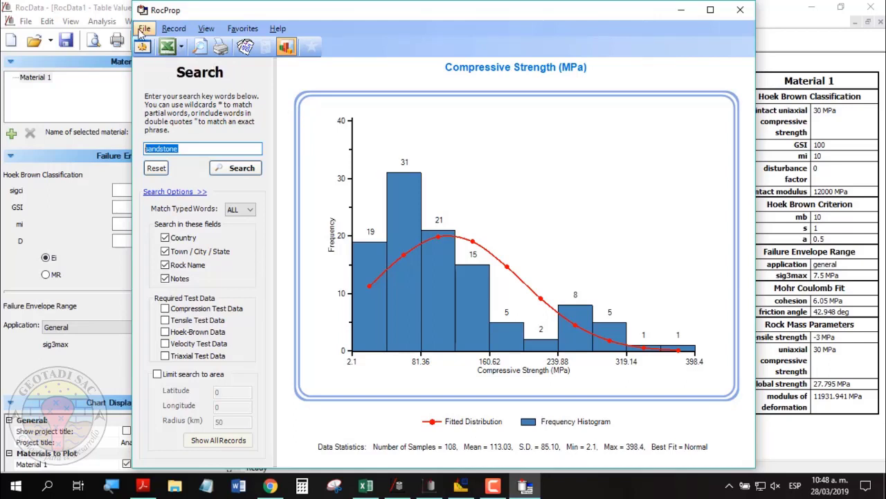
In Program Settings, keep the application style at Office 2003.
left_click(143, 29)
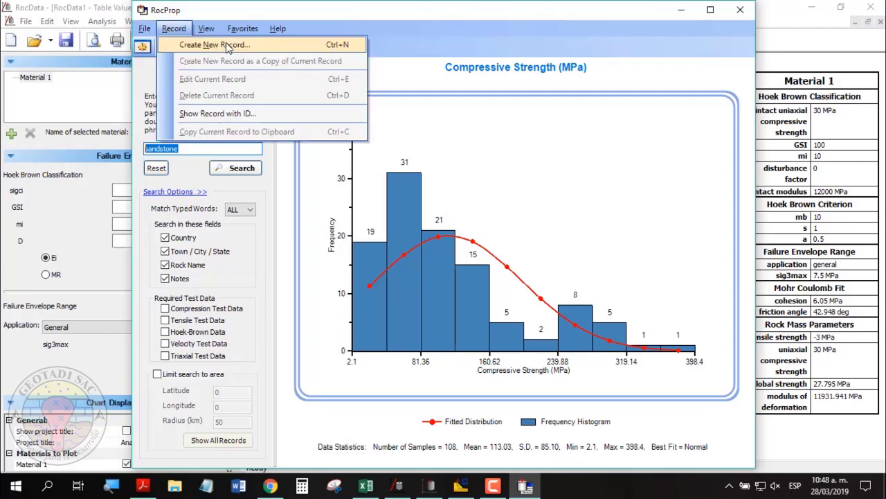
left_click(165, 46)
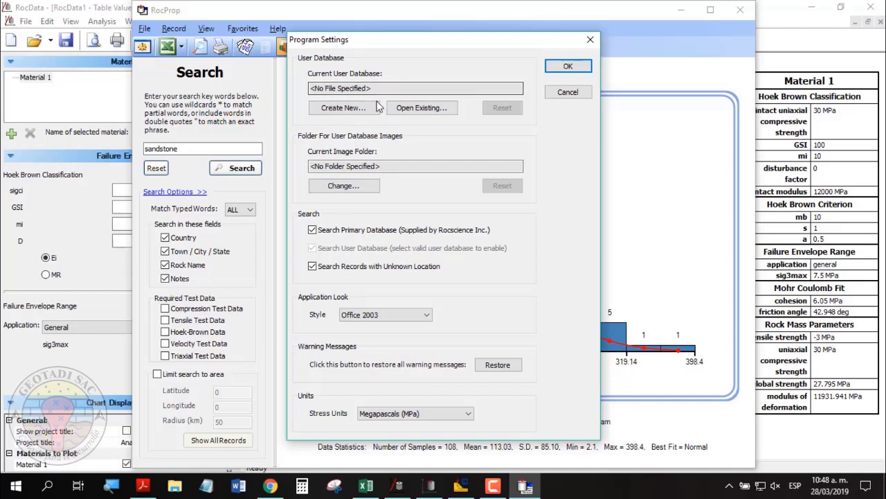
left_click(374, 315)
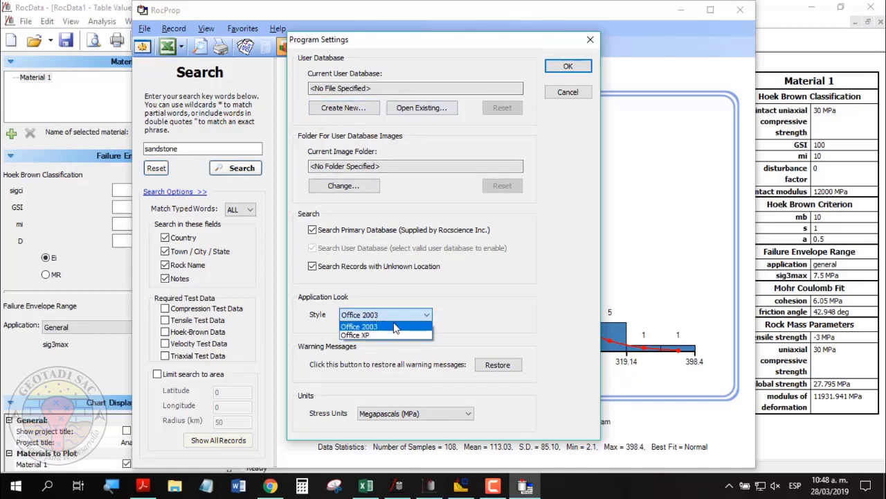
left_click(399, 325)
left_click(394, 316)
left_click(503, 330)
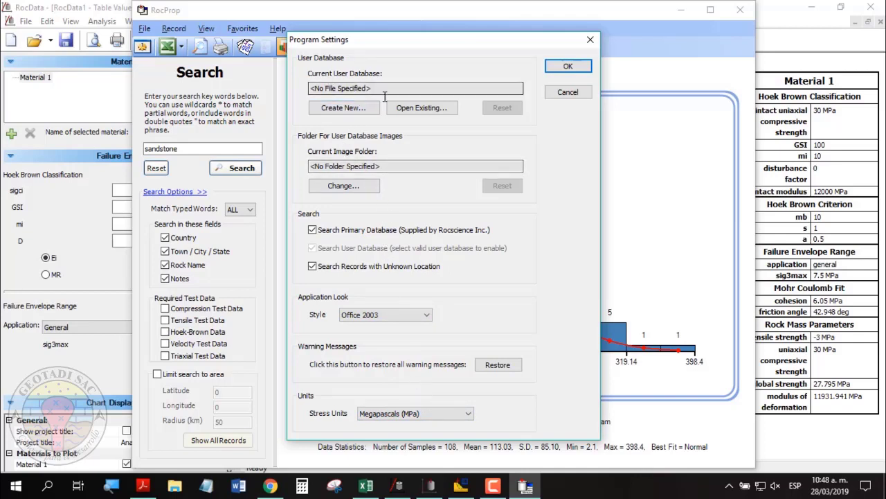
Create a new user database named bd.mdb in the desktop RD folder.
left_click(359, 111)
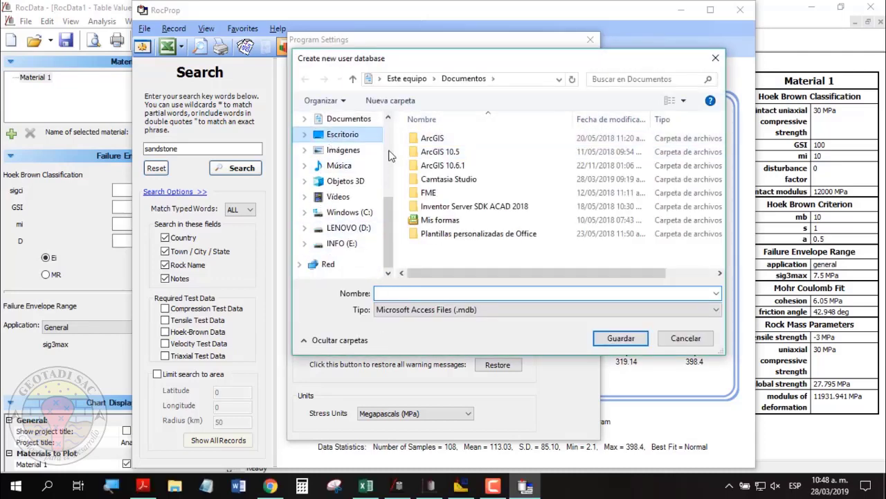
left_click(342, 135)
double_click(436, 193)
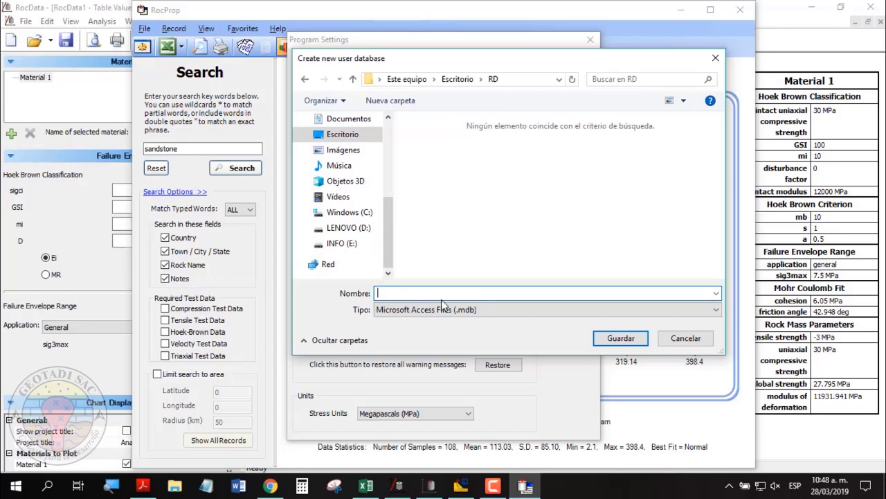
type("bd")
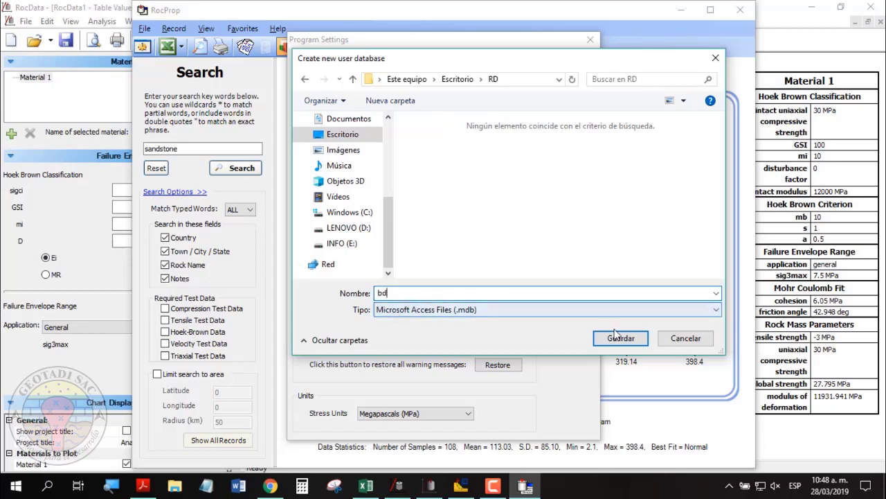
left_click(641, 341)
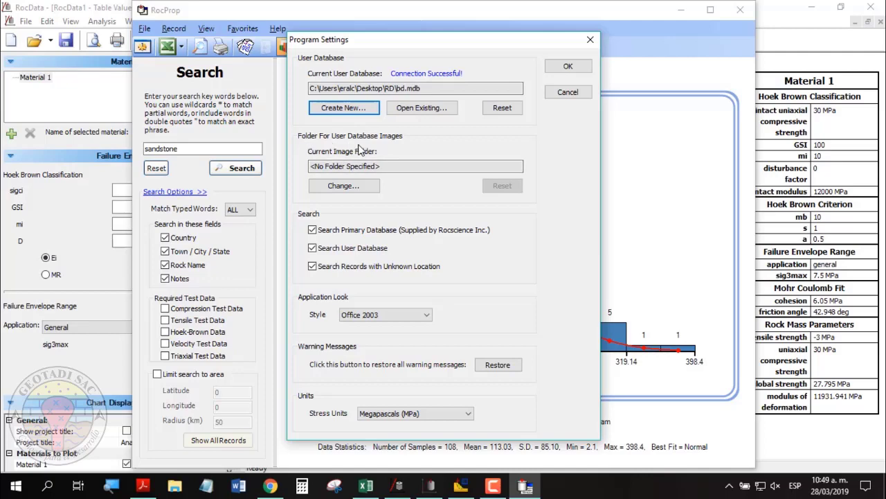
Set the database record images folder to RD and apply the settings.
left_click(355, 193)
scroll(412, 252, "down", 2)
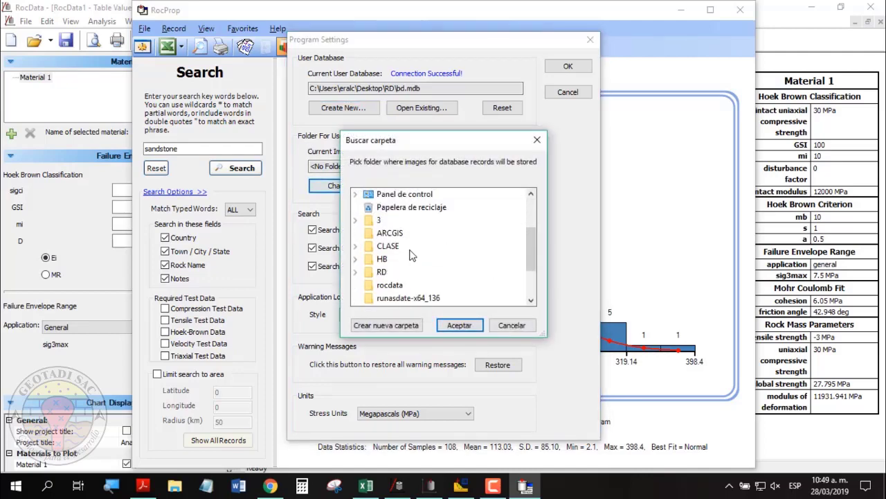
left_click(382, 272)
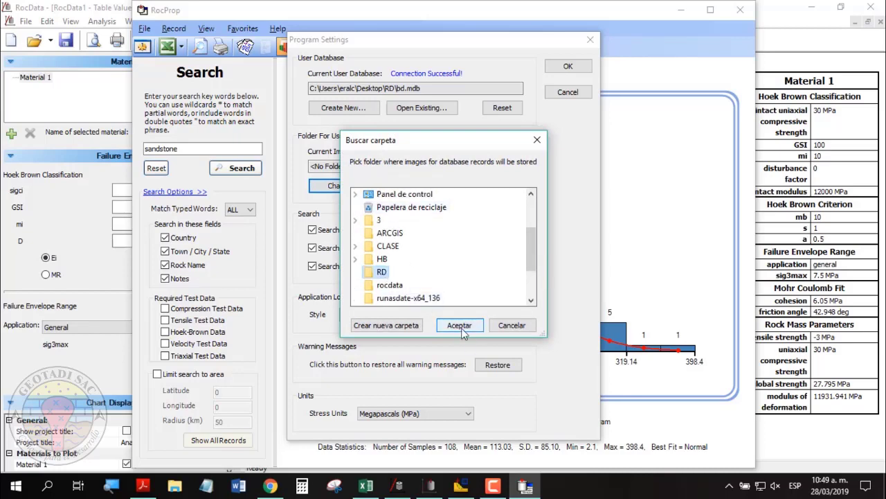
left_click(471, 331)
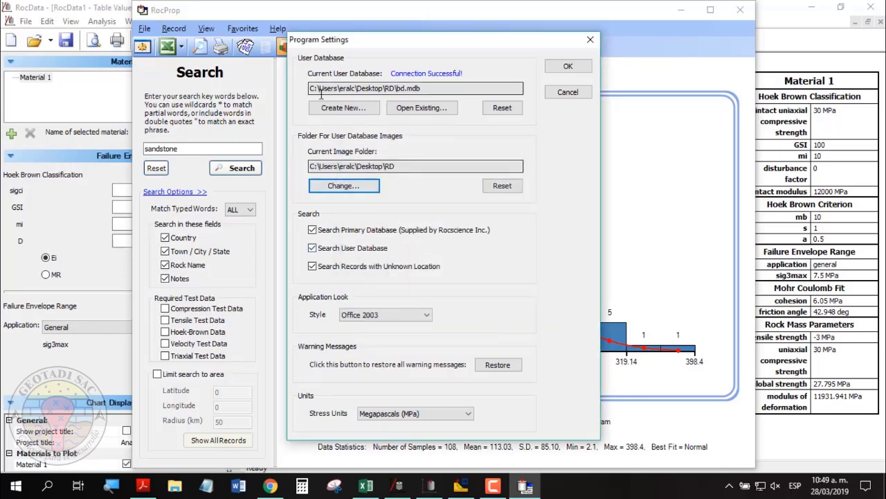
left_click(568, 66)
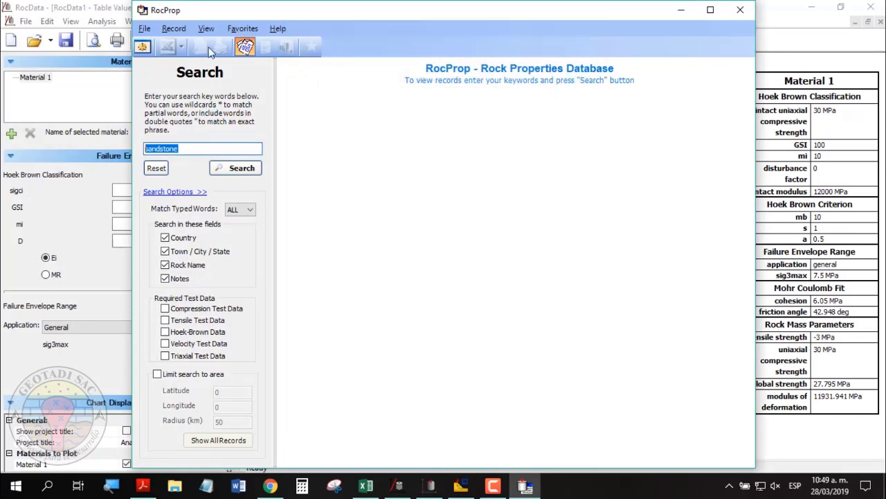
Start a new record for Limestone with prefix Ls and unit weight 25 MN/m3.
left_click(174, 31)
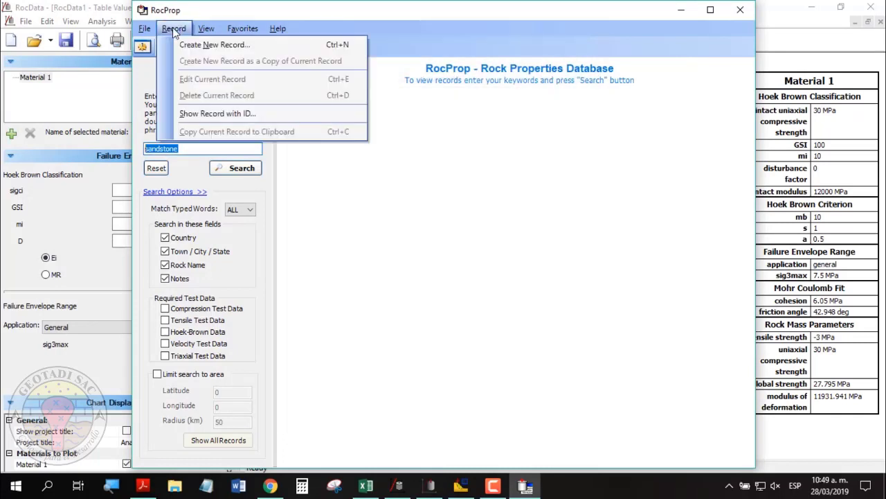
left_click(199, 46)
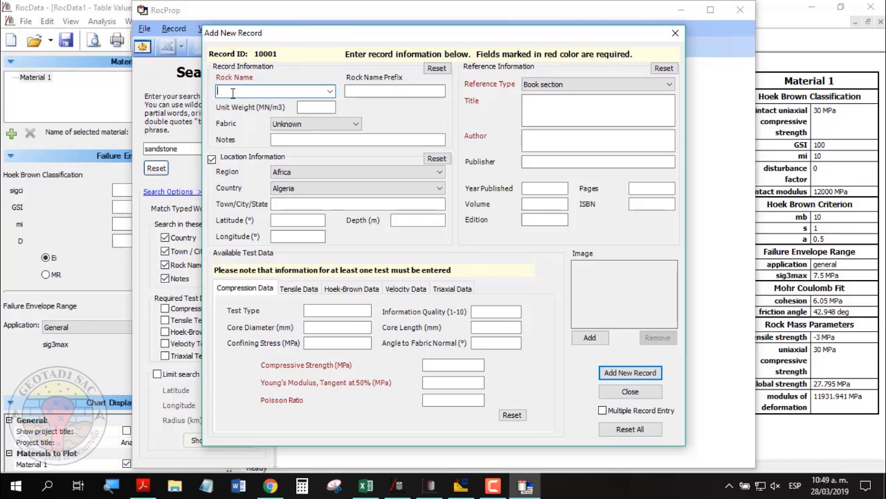
left_click(331, 92)
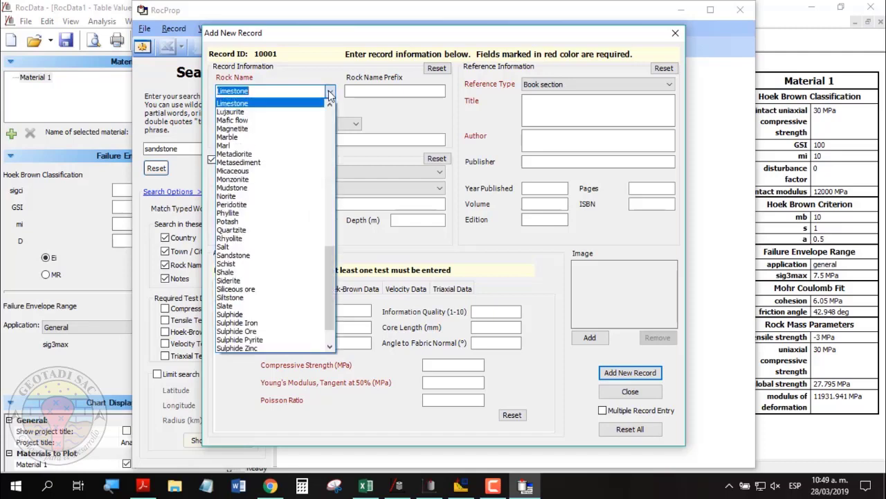
left_click(263, 102)
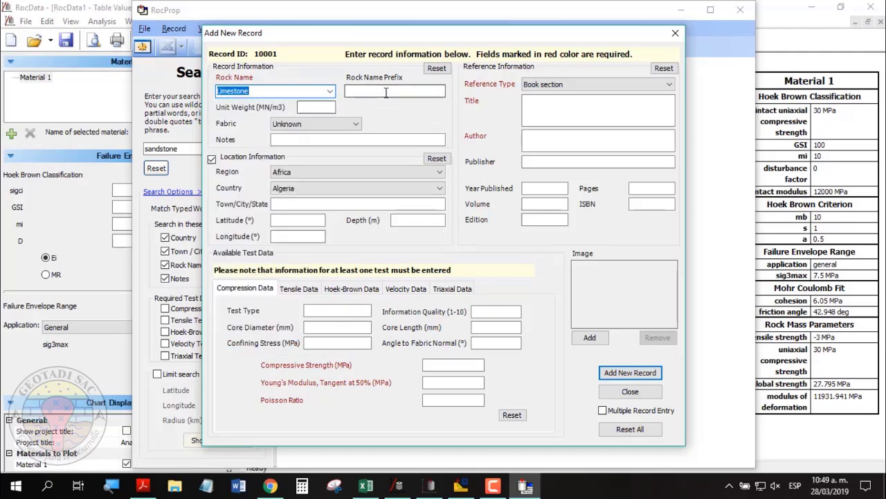
left_click(385, 92)
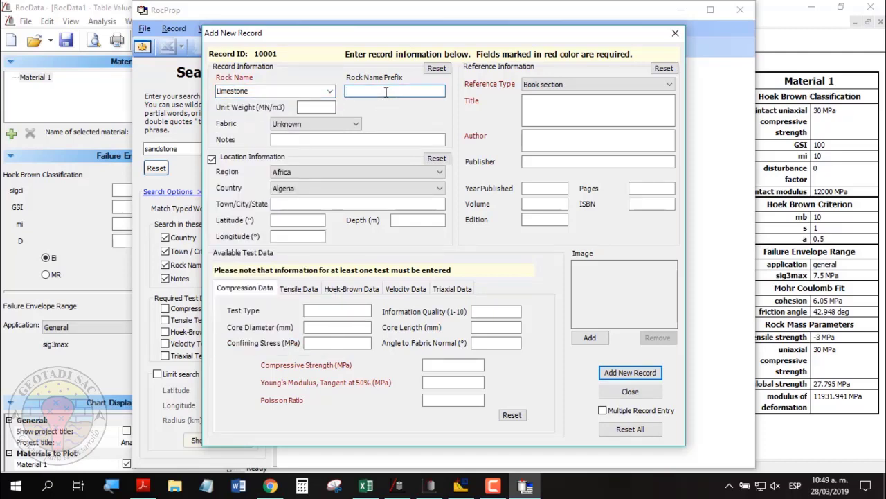
type("Ls")
left_click(317, 106)
type("25")
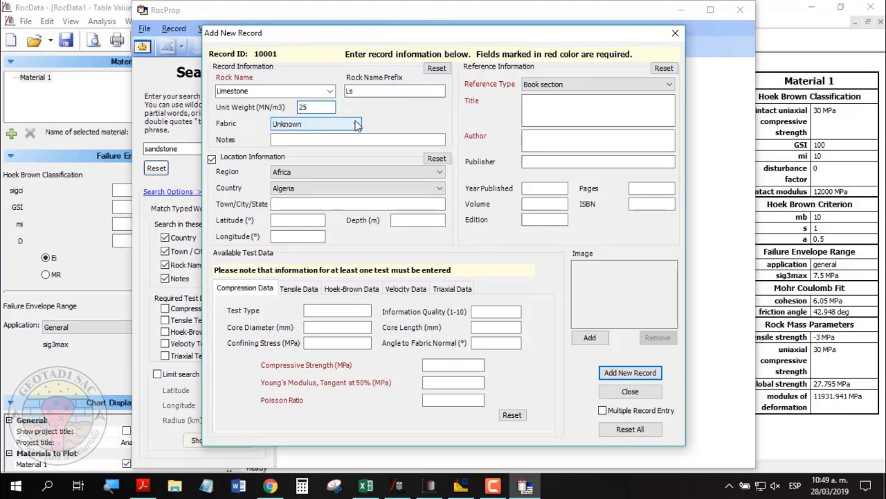
Set fabric to Fine-coarse grained and location South America, Peru, Cajamarca/Cajamarca.
left_click(308, 123)
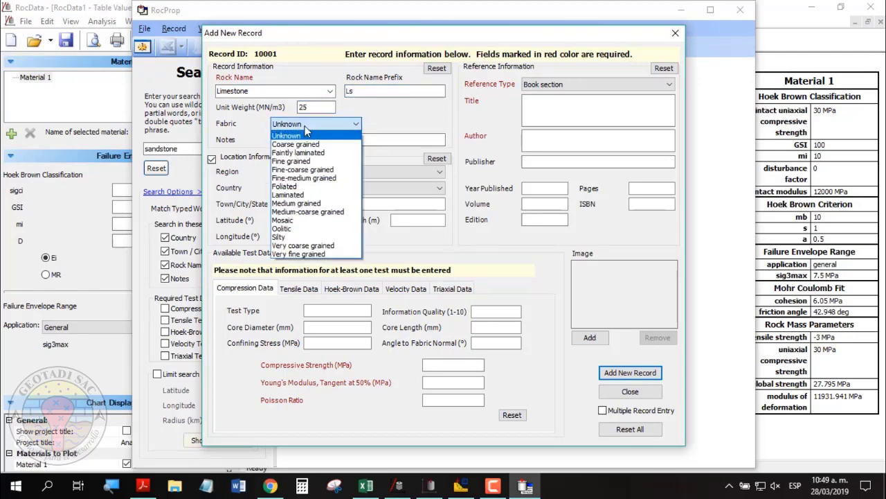
left_click(333, 170)
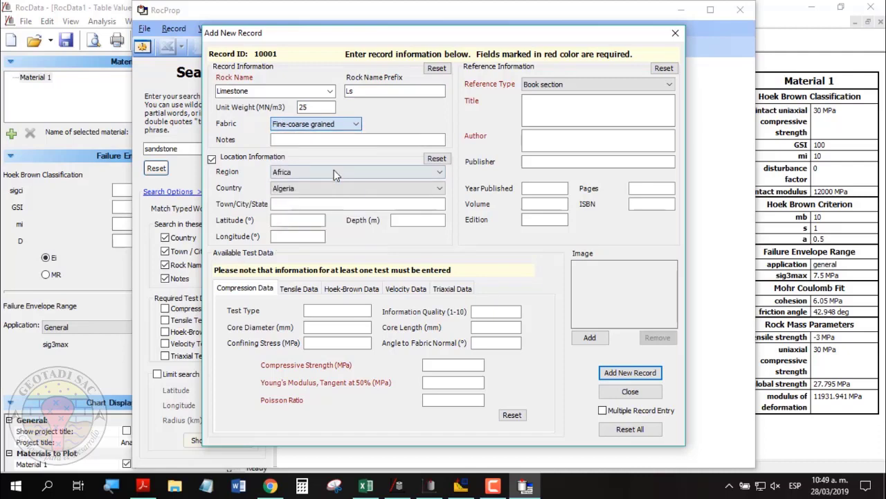
left_click(317, 140)
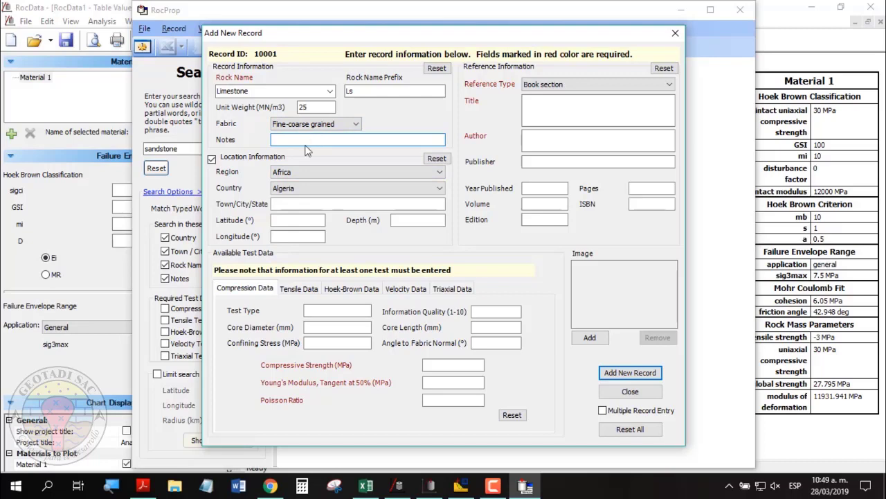
left_click(320, 173)
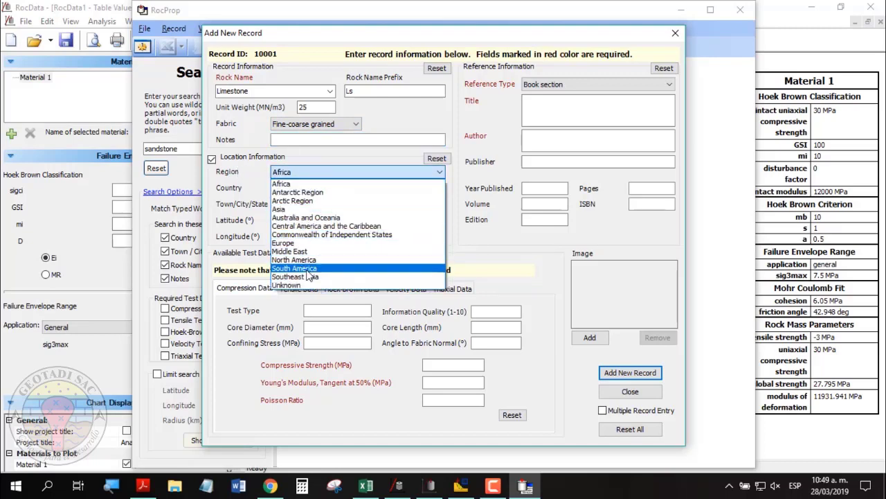
left_click(308, 268)
left_click(299, 187)
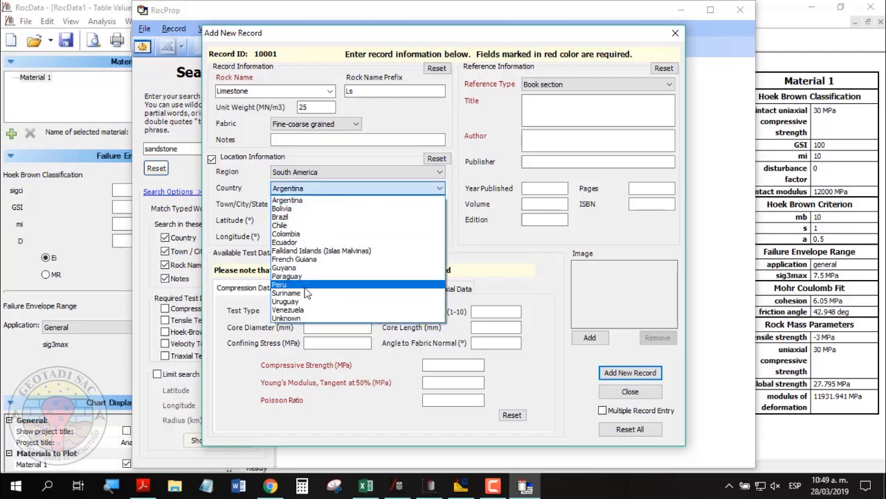
left_click(279, 283)
left_click(305, 205)
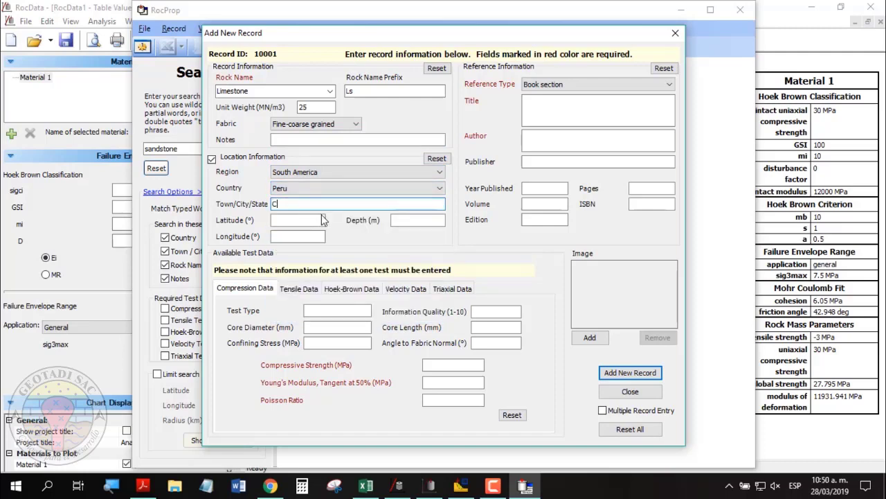
type("Cajamarca/Cajamarca")
left_click(295, 219)
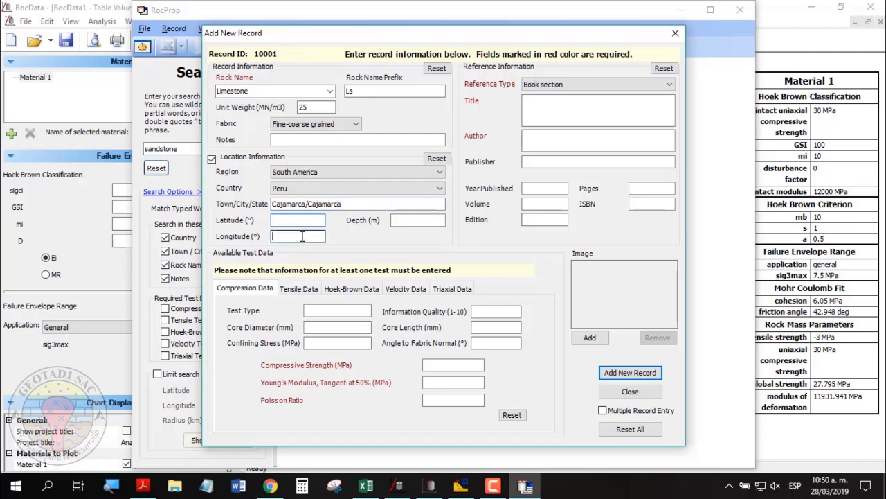
left_click(398, 220)
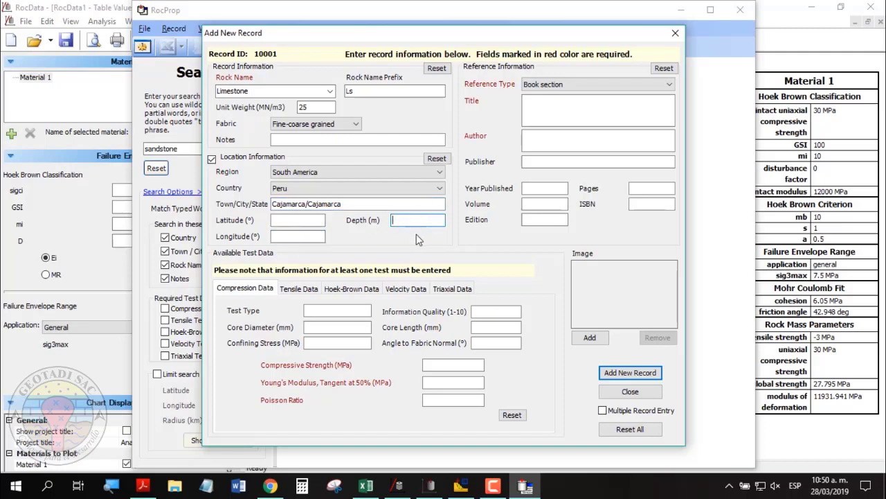
Set a Custom reference titled 'Tesis Pre Grado' with the author's name and date 28 de Marzo 2019.
left_click(563, 86)
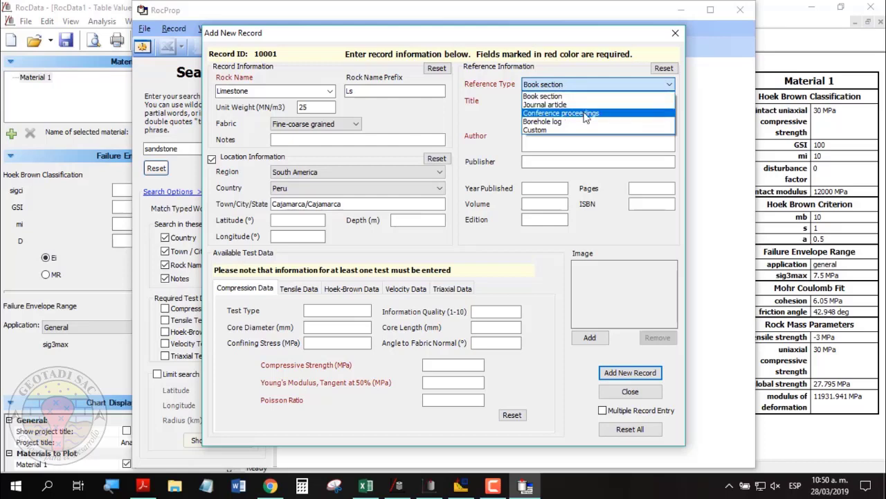
left_click(545, 131)
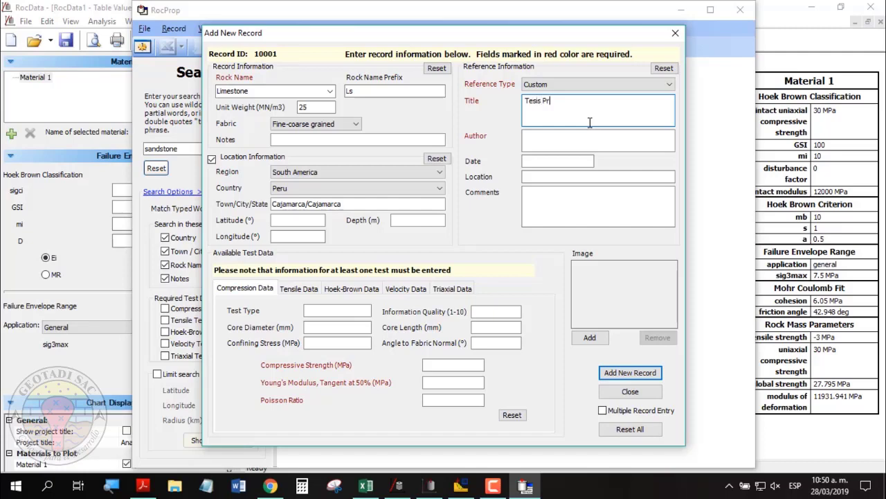
key("Tab")
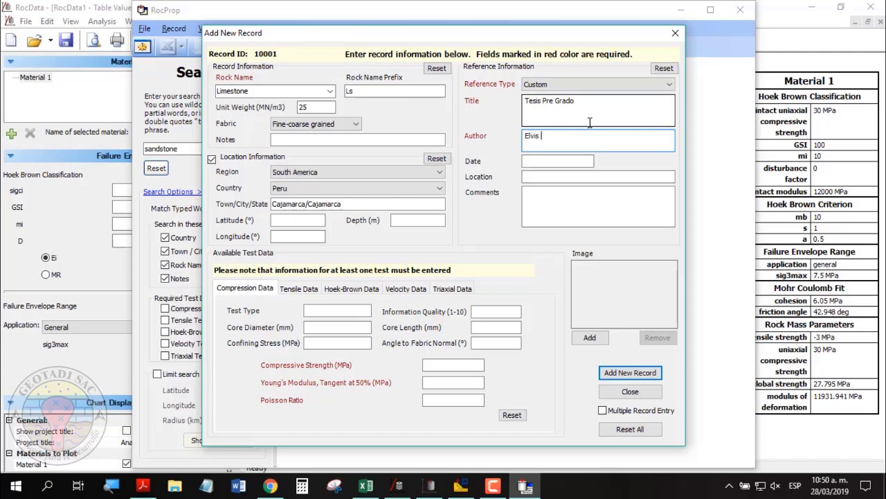
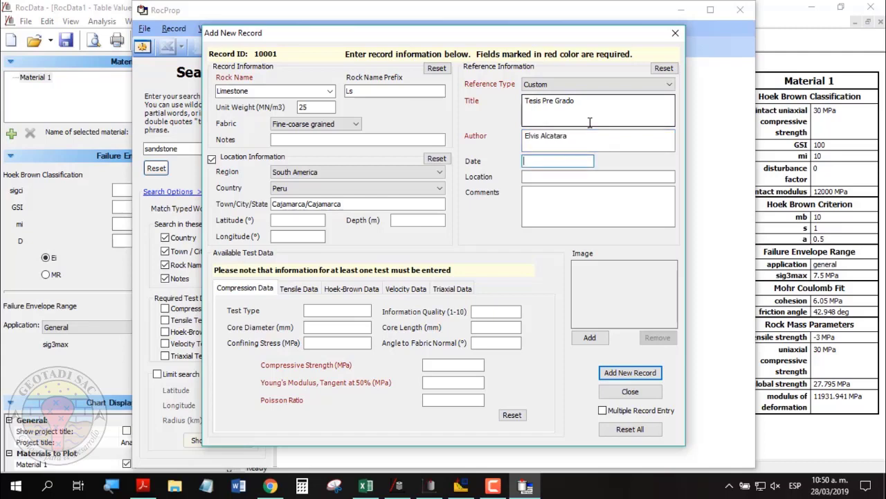
type("28 de Marzo 2019")
left_click_drag(589, 161, 511, 160)
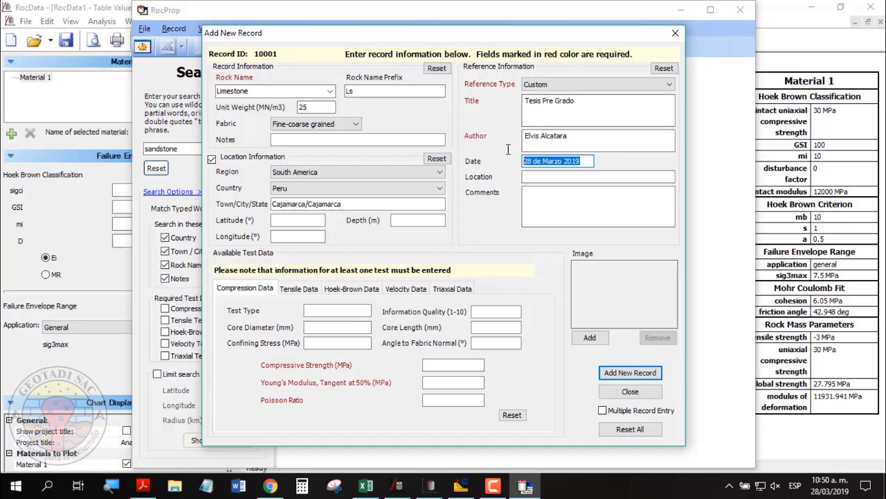
left_click(556, 178)
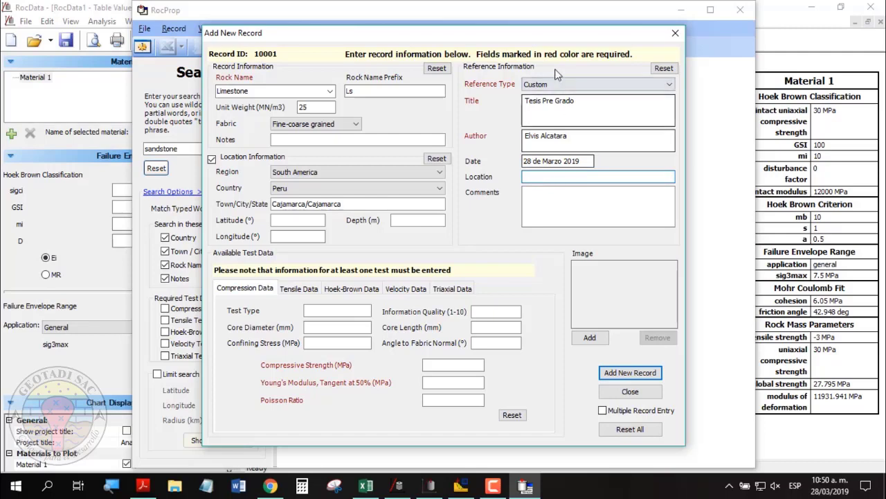
left_click_drag(542, 37, 534, 34)
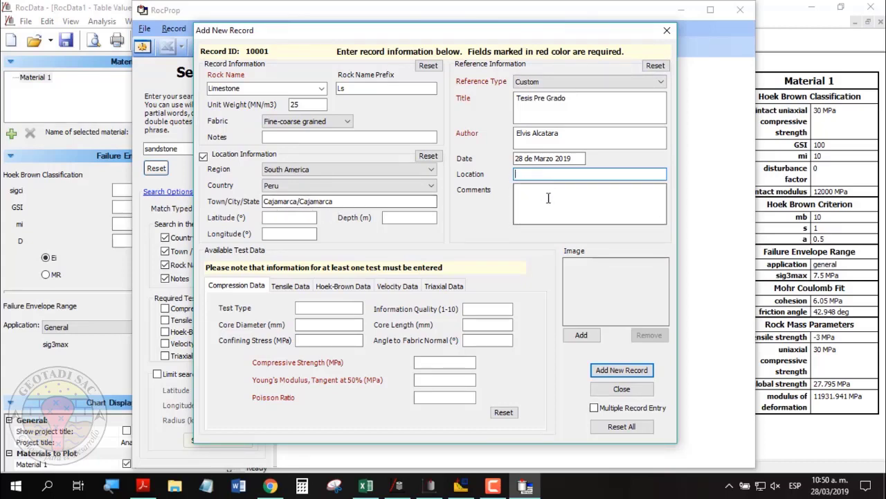
left_click(548, 198)
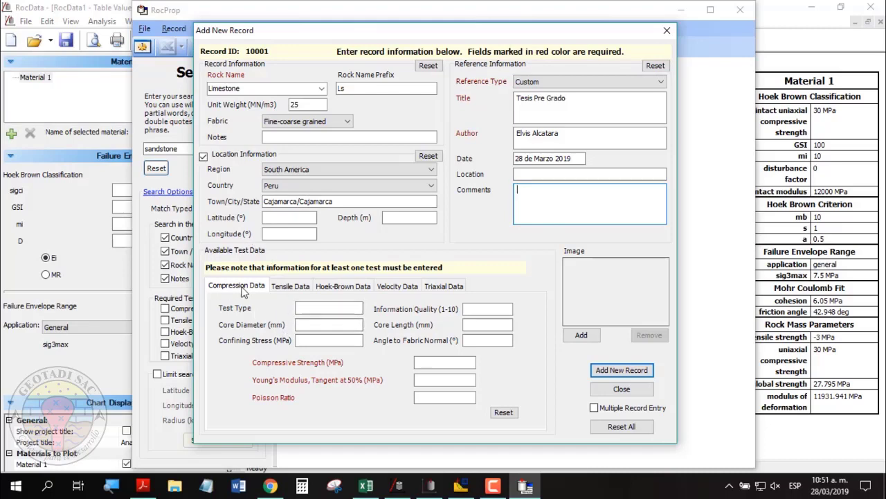
Enter UCS compression data: quality 8, 100 mm core diameter and length, 76 MPa confining, 45°.
left_click(309, 311)
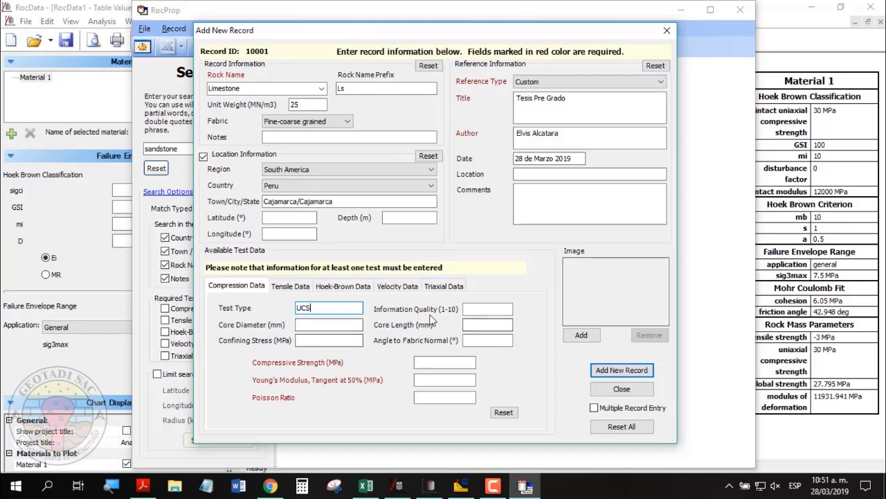
left_click(485, 311)
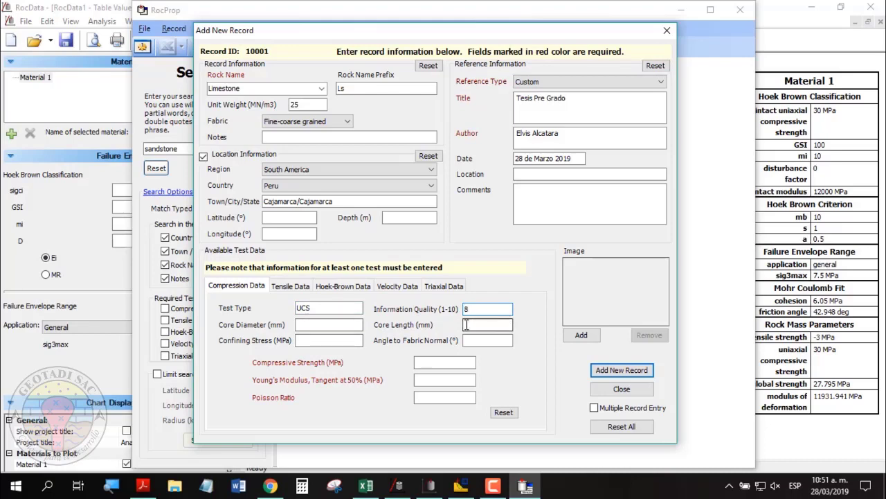
left_click(325, 324)
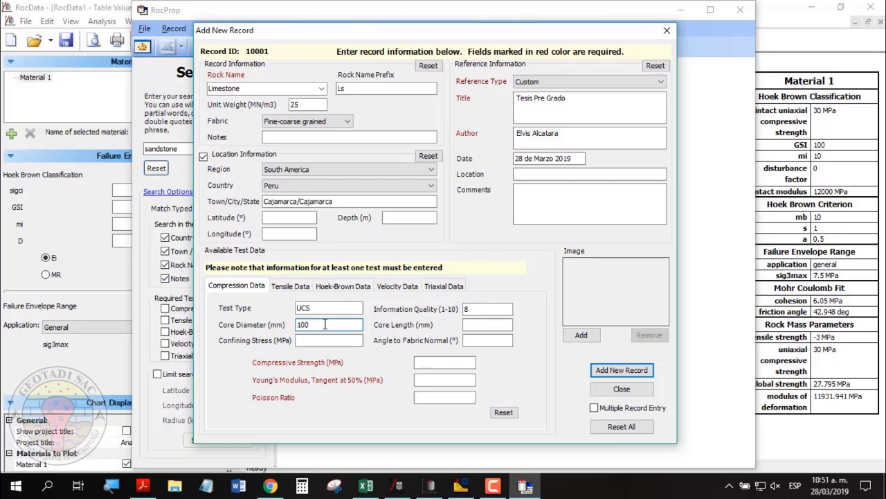
type("100")
left_click(332, 340)
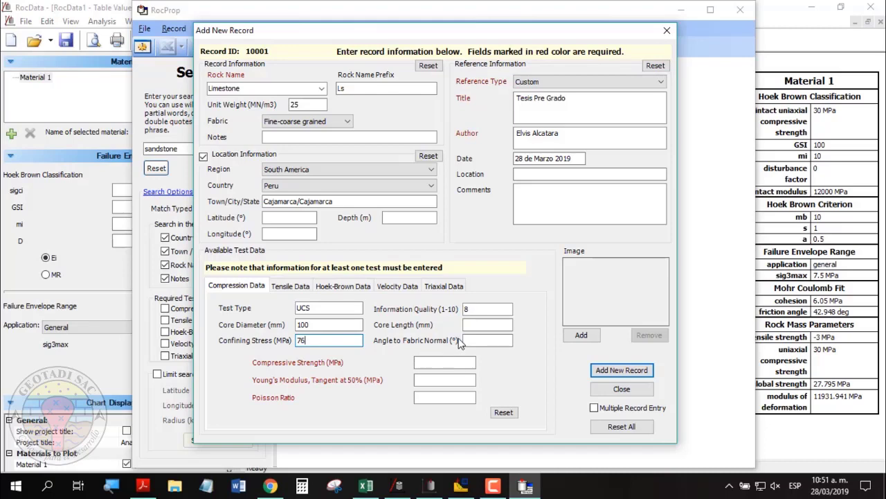
left_click(480, 324)
type("100")
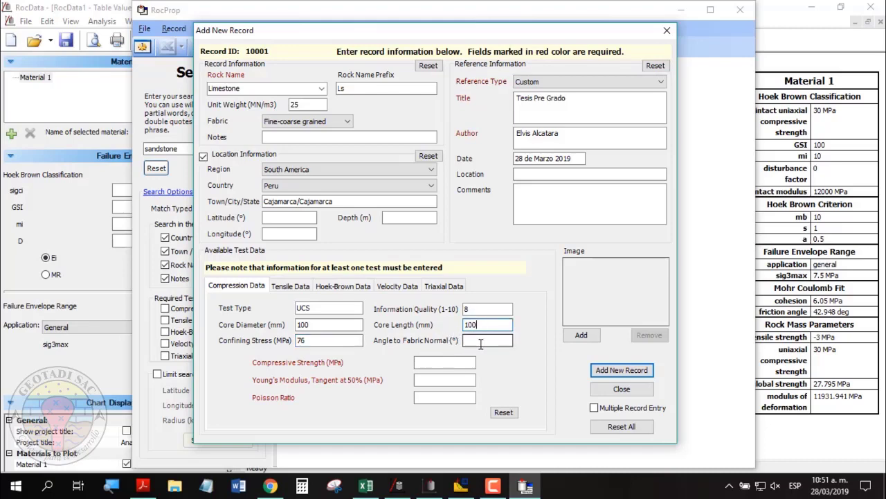
left_click(473, 340)
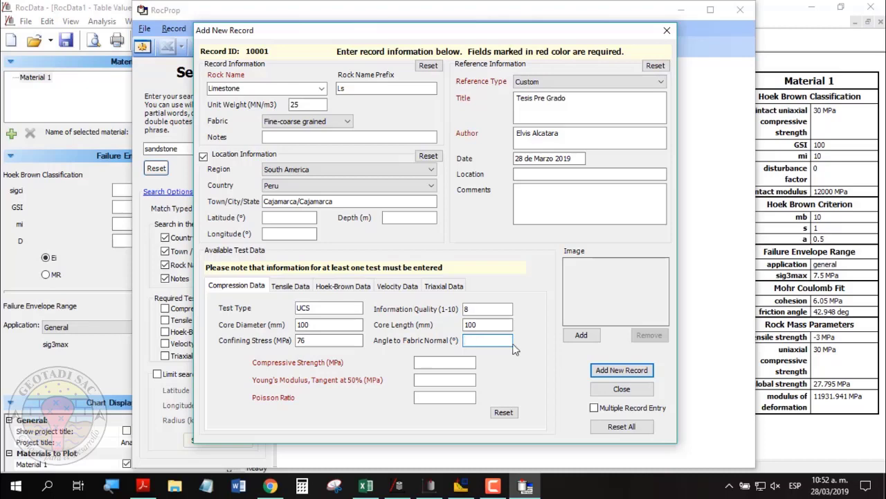
key("Tab")
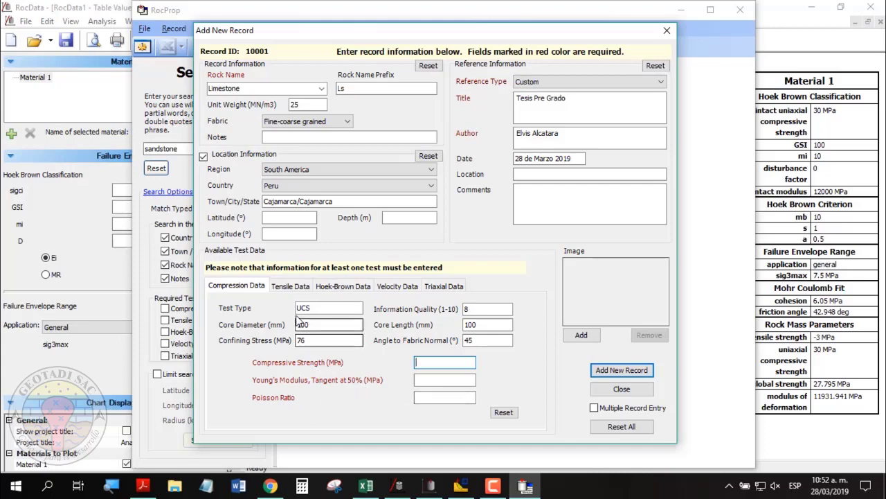
left_click(291, 288)
Set the compressive strength to 76 MPa by copying the confining stress value.
left_click(353, 289)
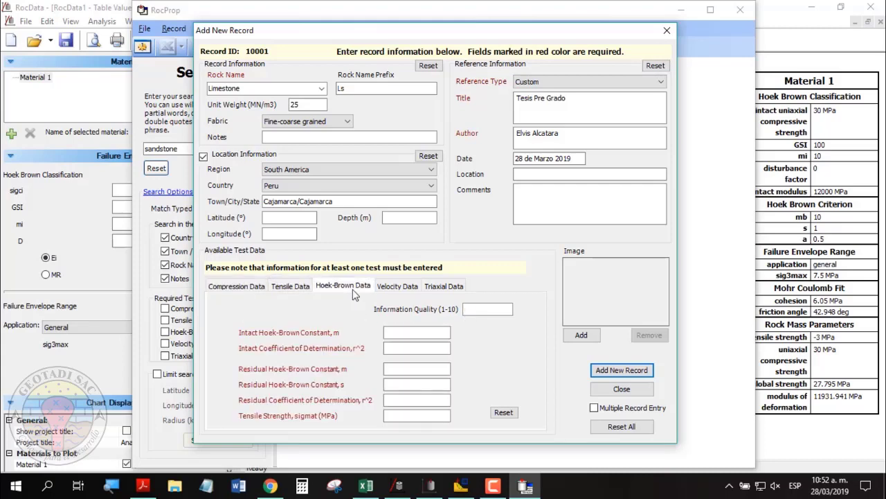
left_click(398, 288)
left_click(434, 289)
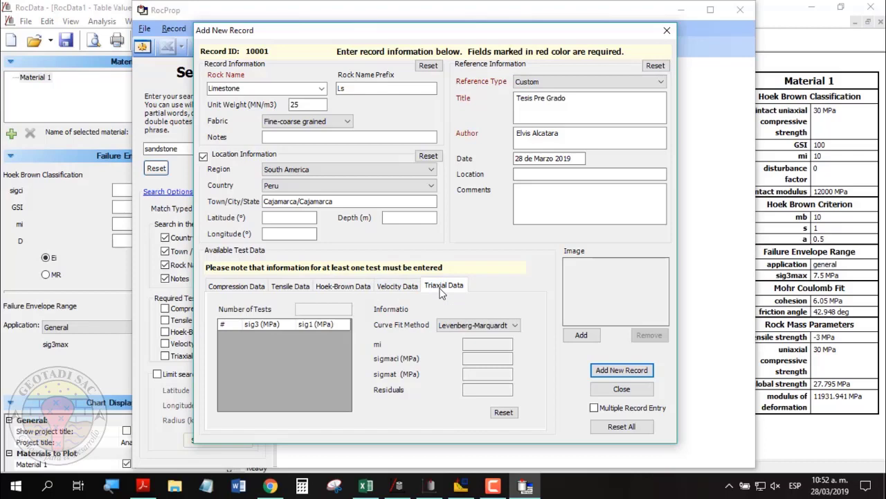
left_click(261, 289)
left_click_drag(327, 340, 253, 340)
key("ctrl+c")
left_click(426, 362)
key("ctrl+v")
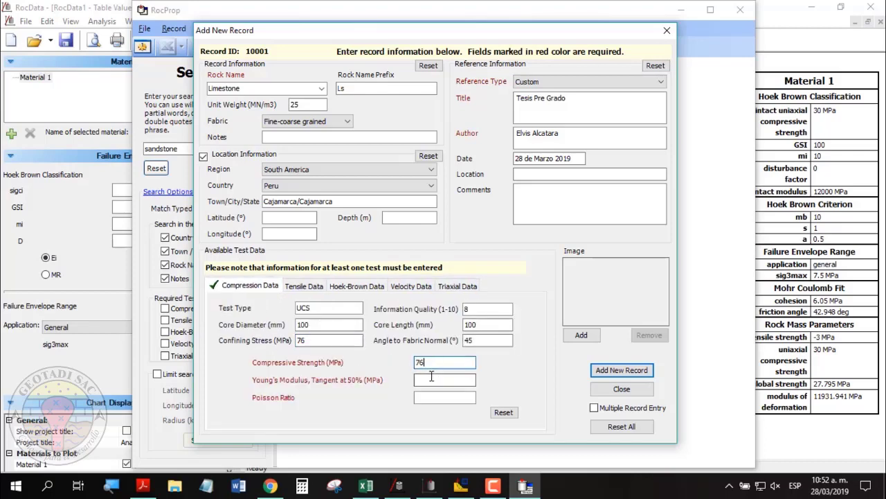
left_click(429, 378)
Enter Brasileño tensile data: 100 mm cores, quality 8, 45° angle, 20 MPa tensile strength.
left_click(306, 288)
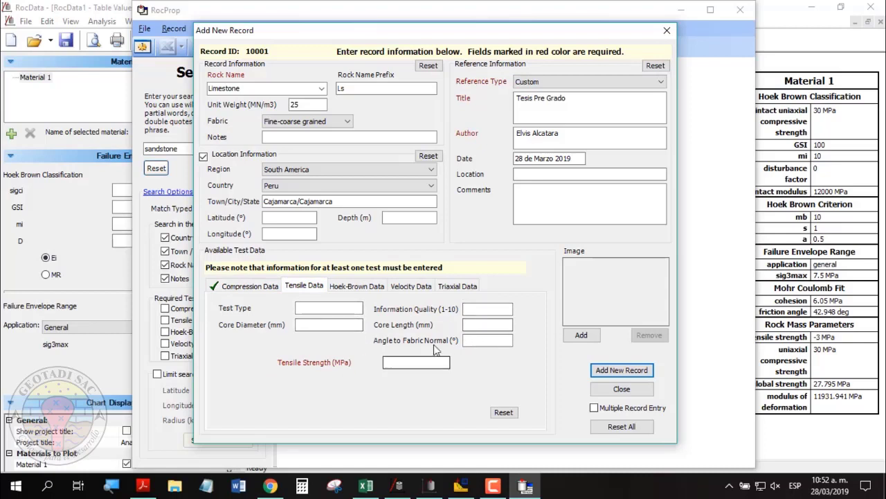
left_click(404, 363)
left_click(333, 310)
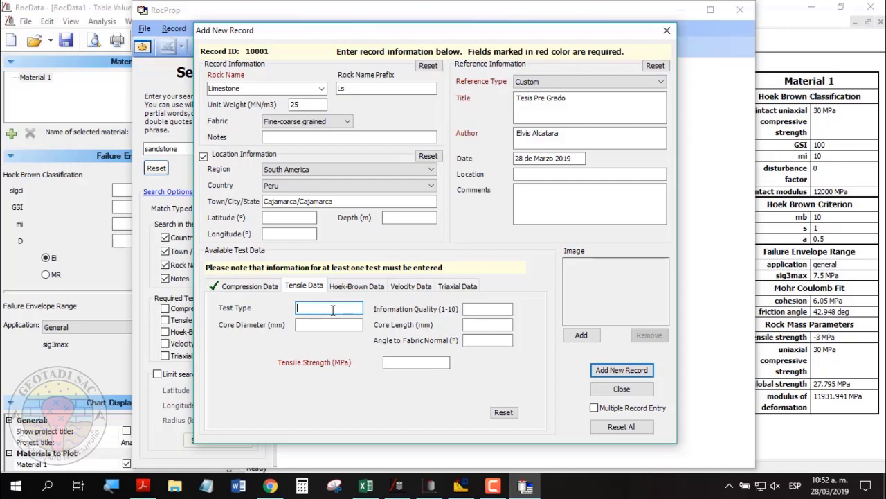
type("Brasileño")
left_click(327, 325)
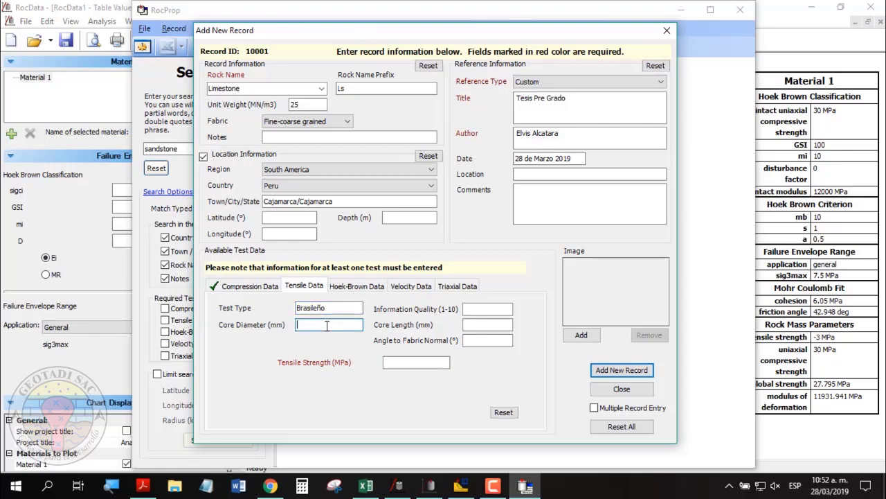
type("100")
left_click(494, 325)
type("100")
left_click(475, 310)
type("8")
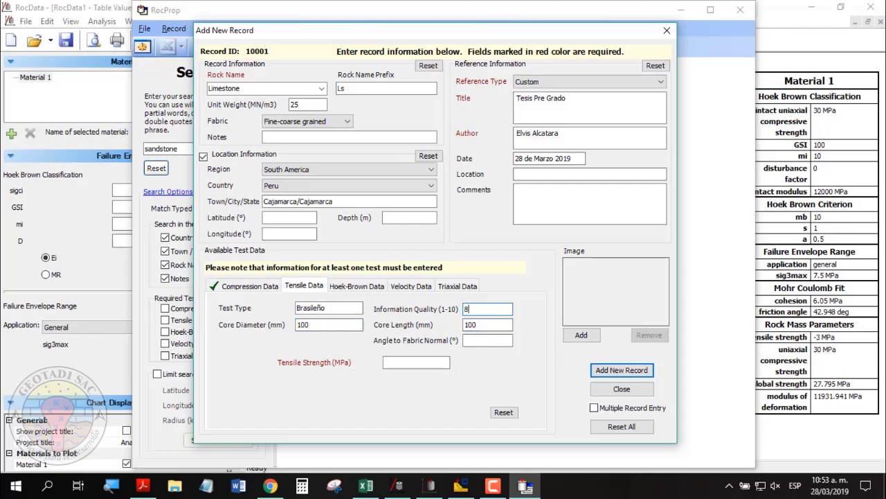
left_click(480, 339)
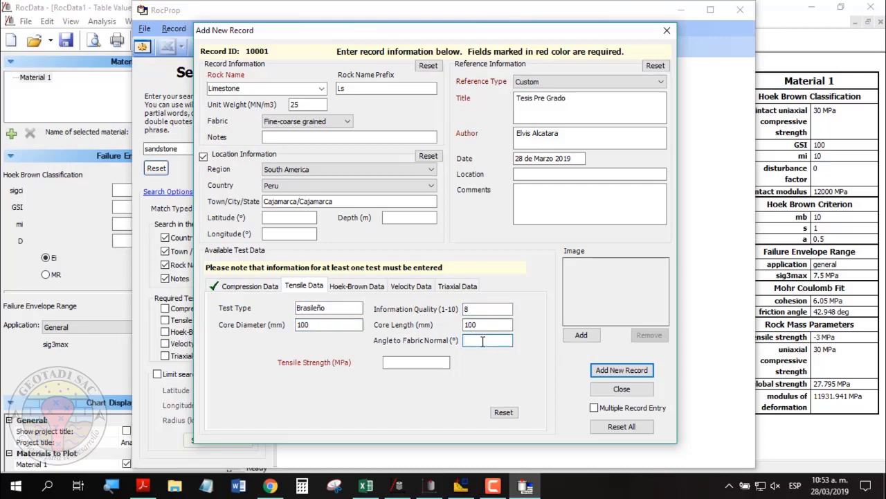
type("45")
left_click(405, 362)
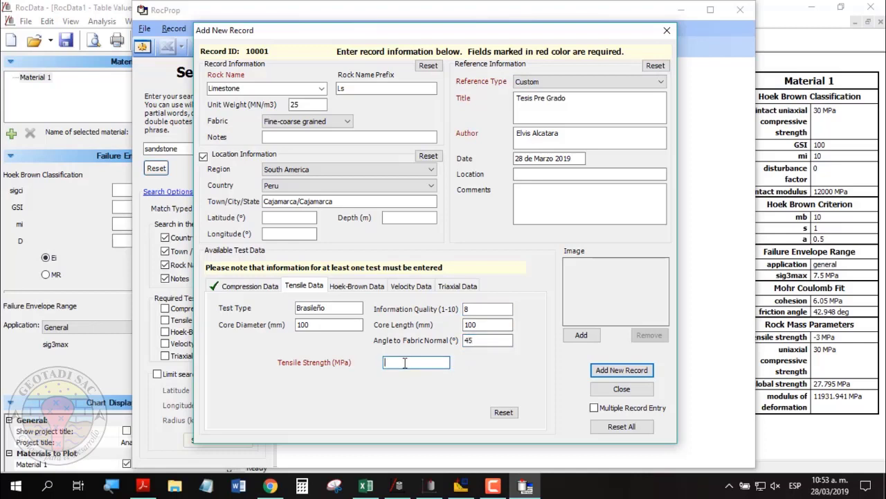
type("20")
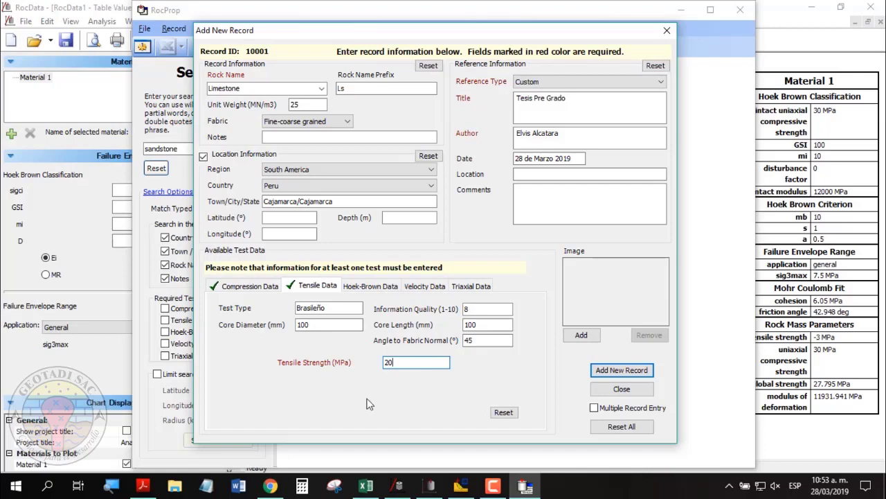
Review the Hoek-Brown data fields, starting at the intact constant m.
left_click(378, 290)
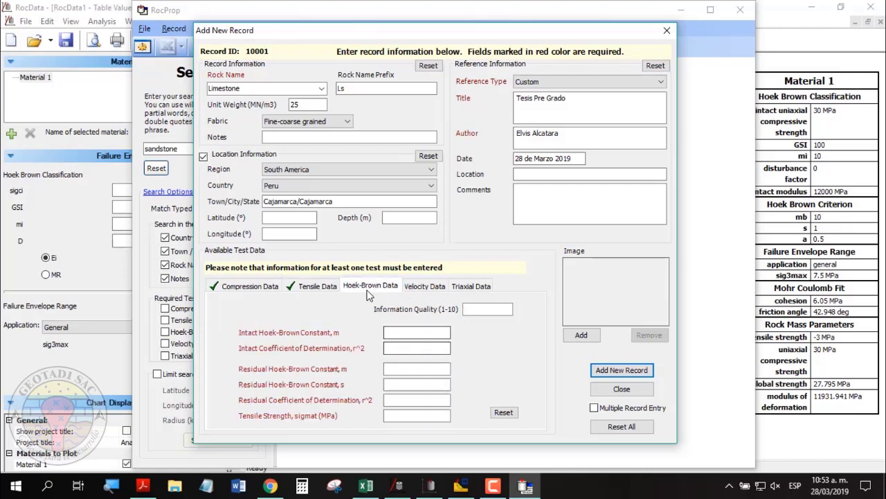
left_click(415, 333)
key("Tab")
key("Tab")
key("Tab")
key("Tab")
key("Tab")
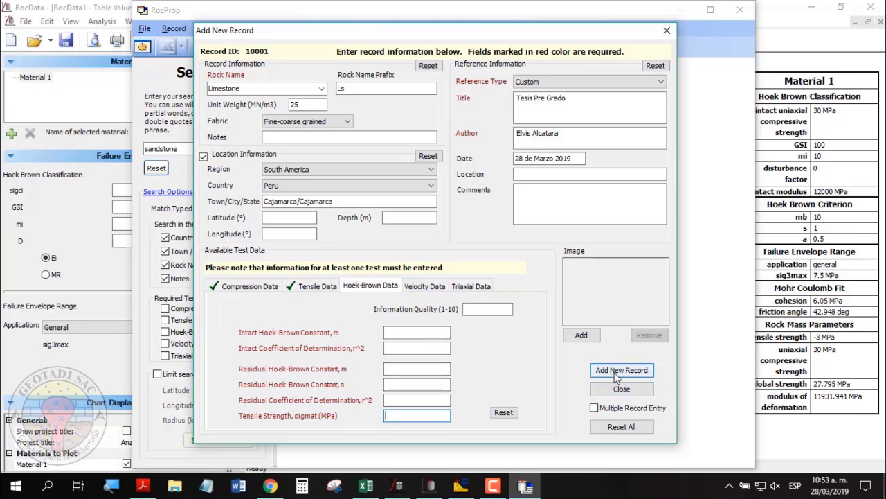
Save Limestone record 10001 and search the database for Peru, returning that record.
left_click(613, 374)
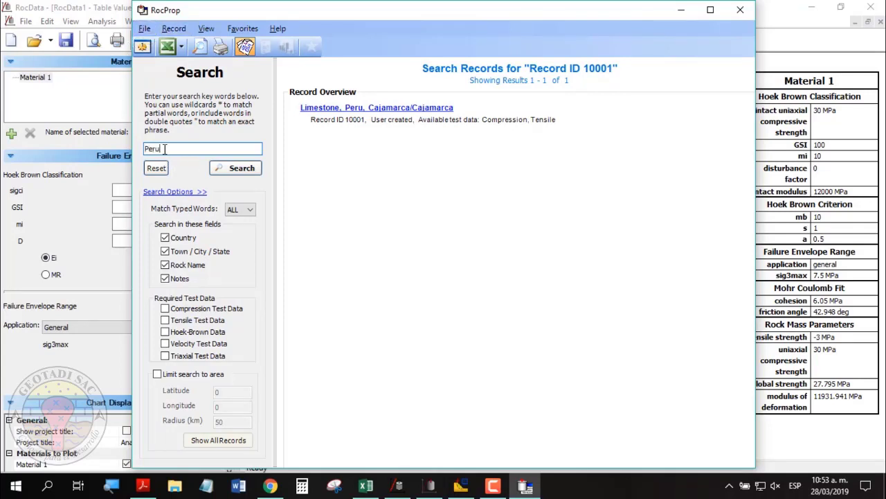
left_click(242, 174)
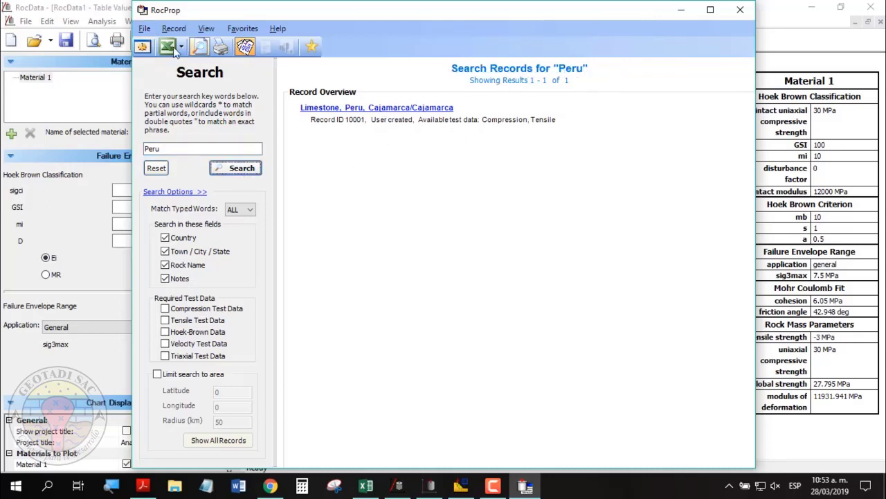
left_click(143, 30)
left_click(143, 31)
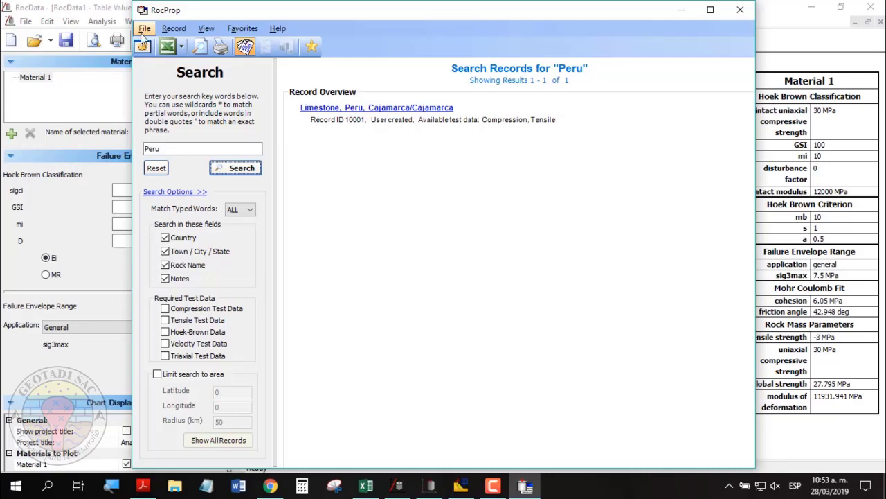
Look through the RocProp File and Record menus without choosing anything.
left_click(145, 31)
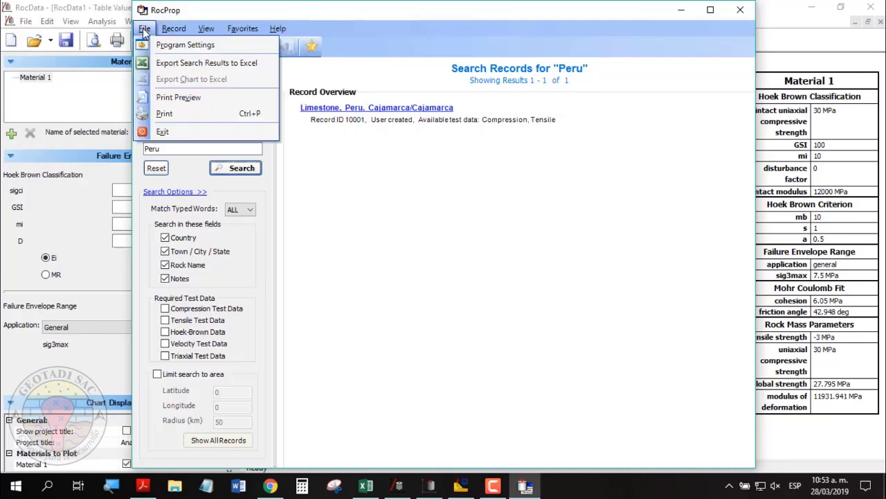
mouse_move(205, 28)
left_click(174, 28)
left_click(174, 28)
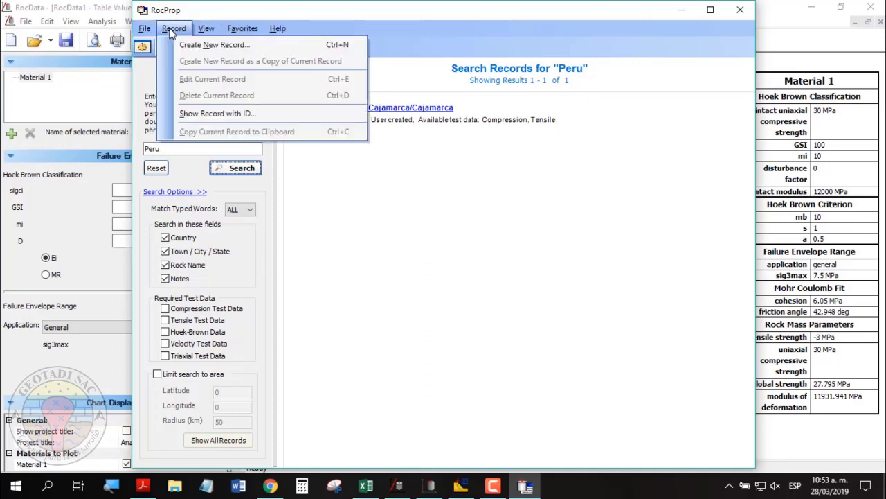
mouse_move(242, 29)
left_click(301, 16)
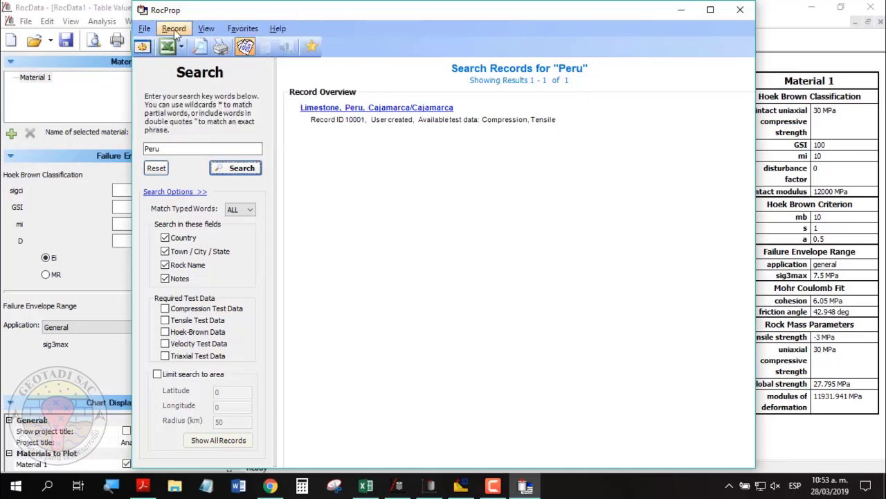
left_click(144, 30)
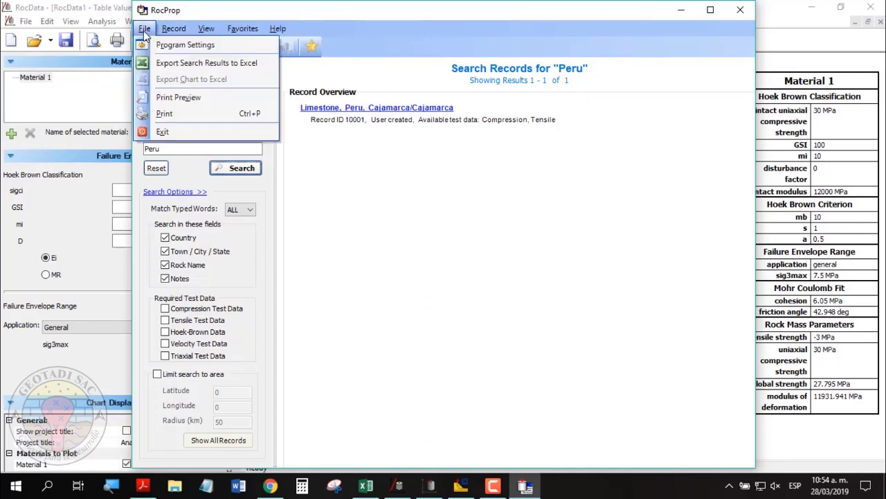
left_click(542, 258)
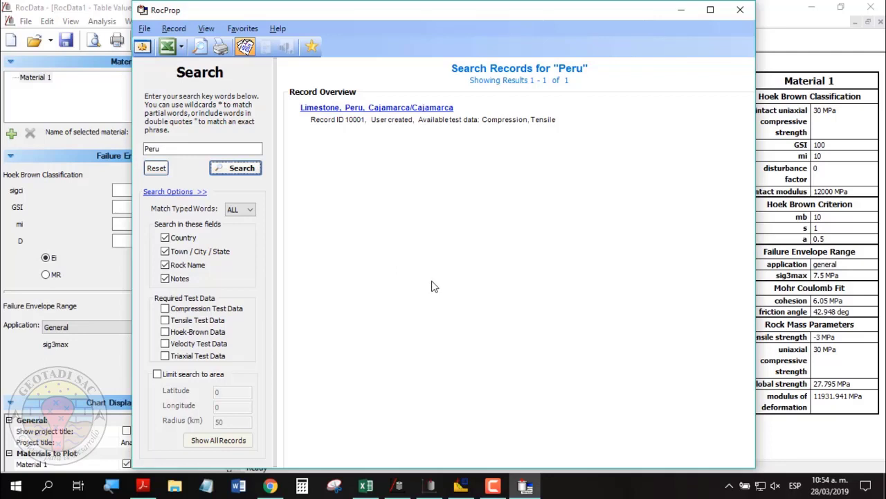
Select the Peru search term, recheck the menus, and close RocProp.
left_click_drag(208, 148, 114, 133)
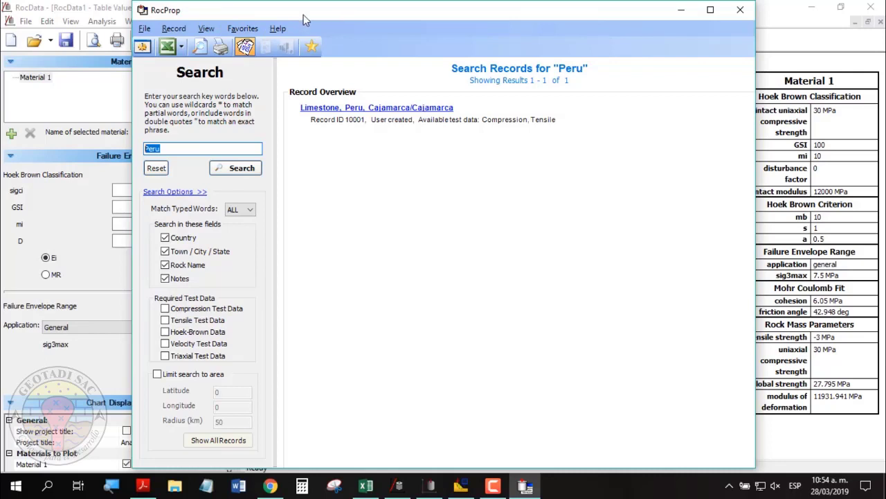
left_click(180, 149)
left_click_drag(180, 148, 115, 144)
left_click(175, 150)
left_click_drag(176, 150, 138, 143)
left_click(178, 150)
left_click_drag(201, 152, 116, 146)
left_click(144, 31)
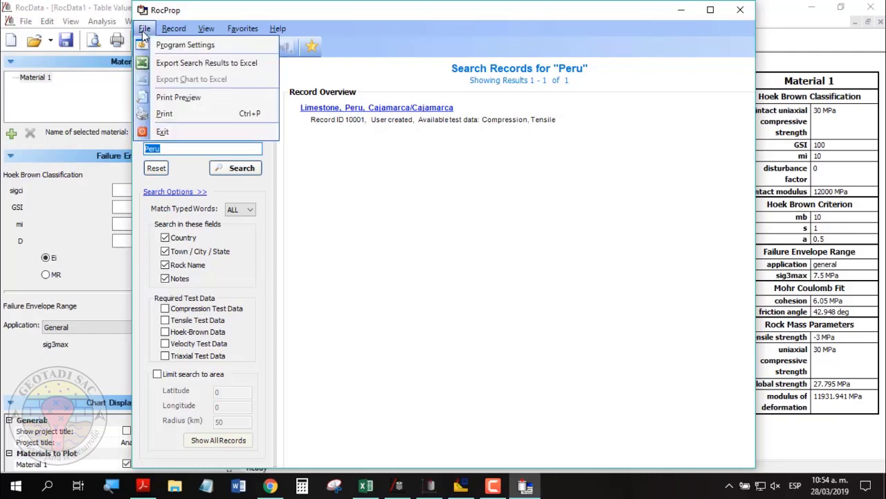
left_click(384, 22)
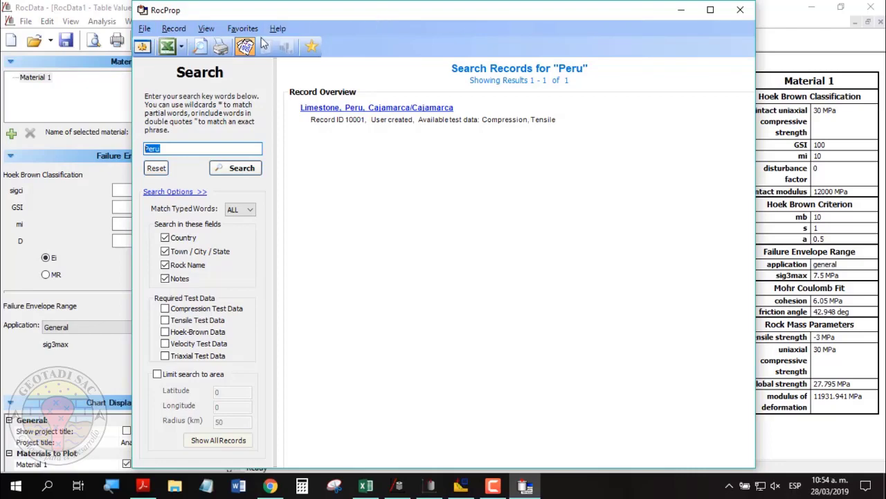
left_click(740, 12)
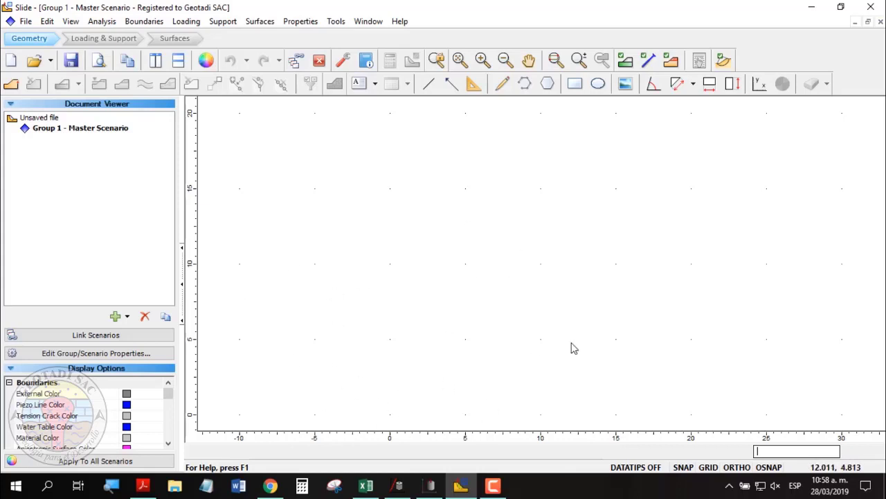
Adjust the zoom on the empty Slide grid and start the Add External Boundary tool.
scroll(321, 410, "up", 3)
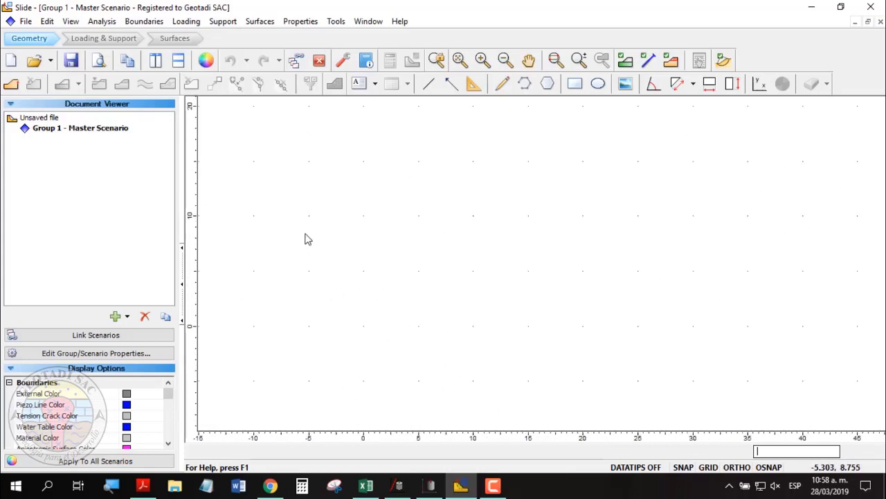
scroll(307, 240, "down", 3)
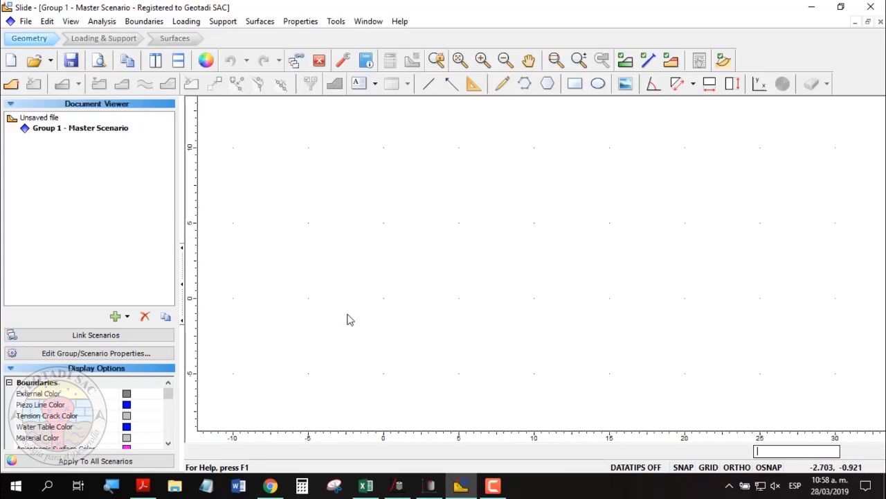
scroll(350, 319, "down", 2)
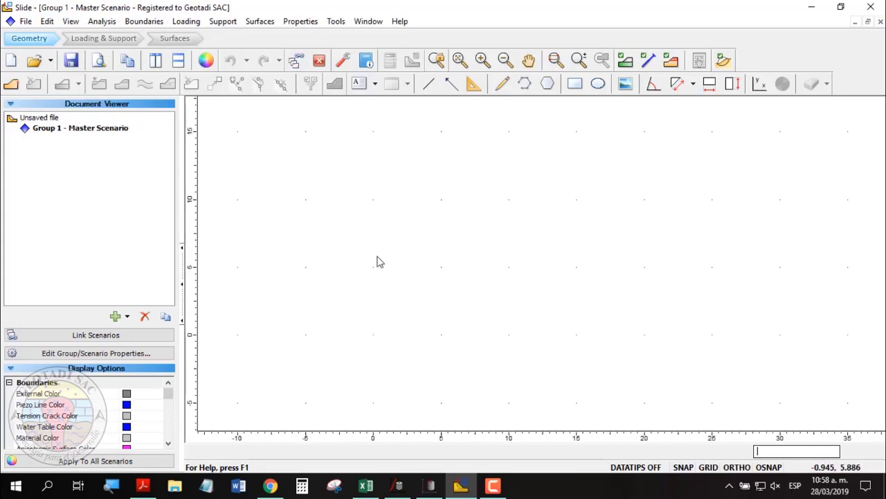
left_click(10, 84)
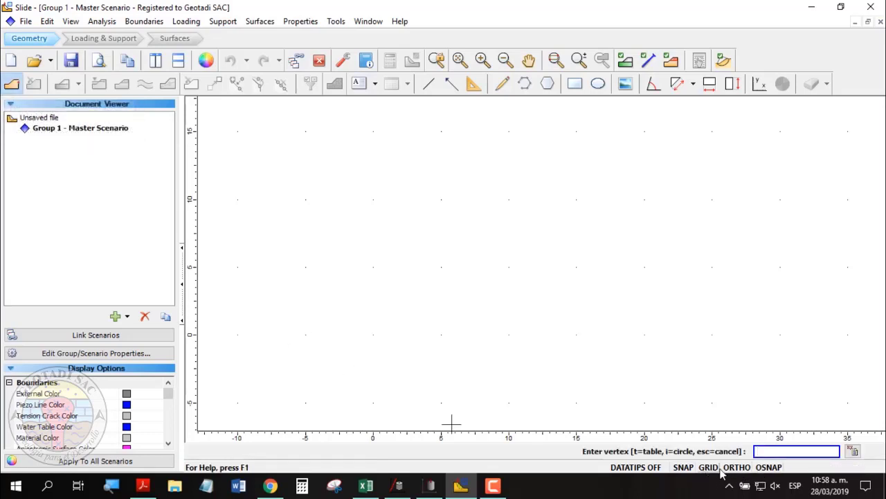
Draw the closed boundary through (-5,0), (-5,10), (5,10), (20,15), (35,25), (55,35), (65,35), (65,0).
left_click(305, 334)
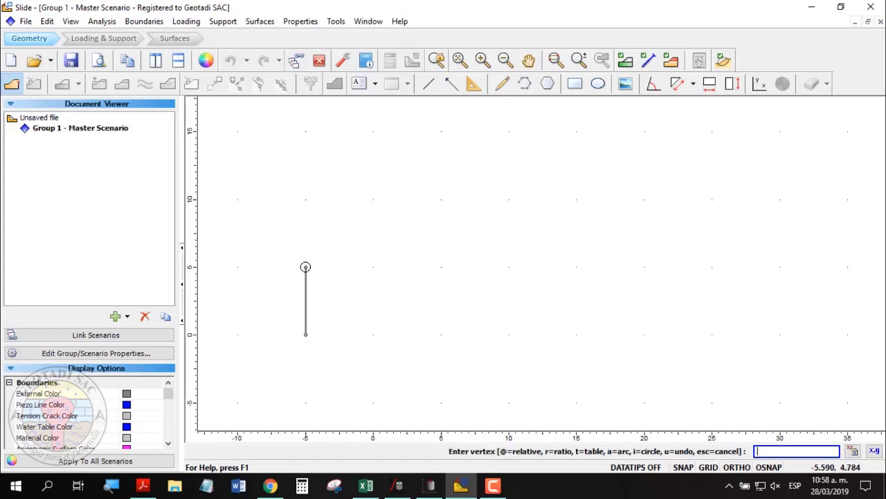
left_click(305, 199)
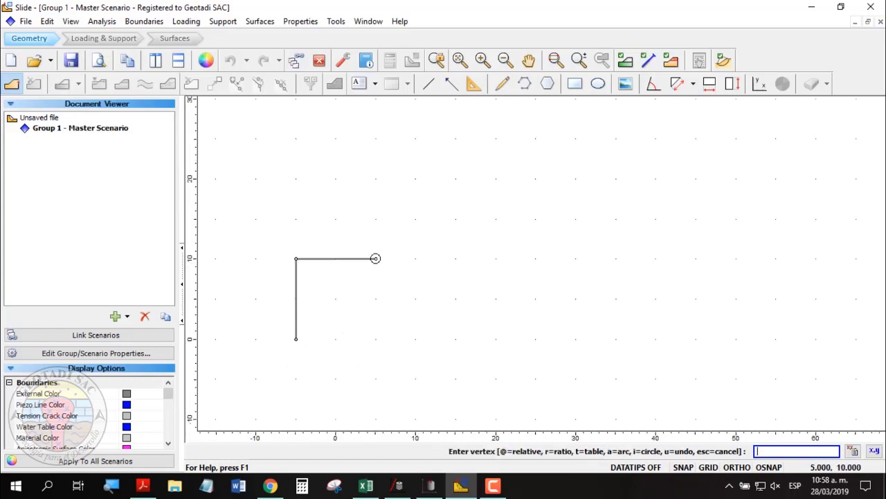
left_click(376, 258)
left_click(495, 219)
left_click(615, 139)
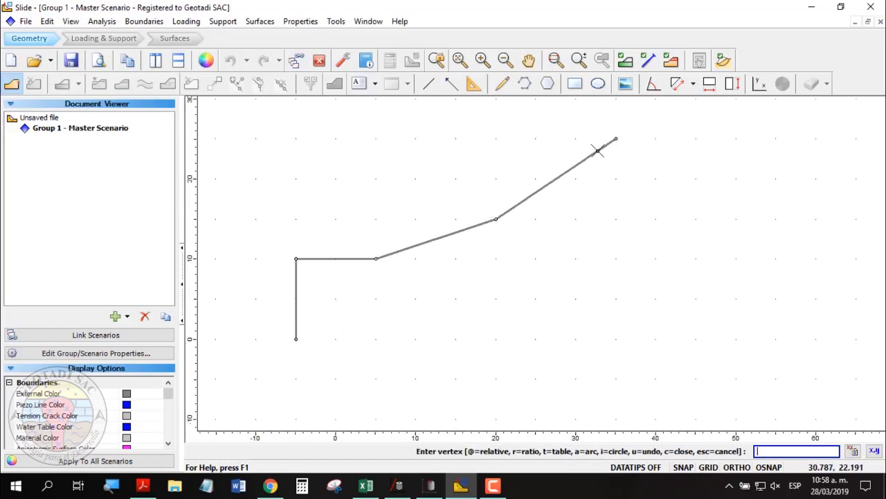
scroll(266, 331, "down", 1)
scroll(266, 331, "down", 1)
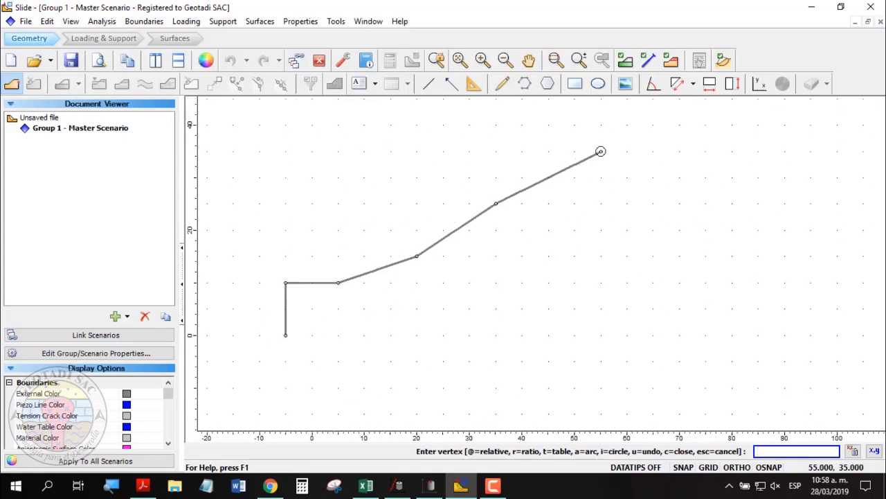
left_click(601, 151)
left_click(654, 151)
left_click(653, 335)
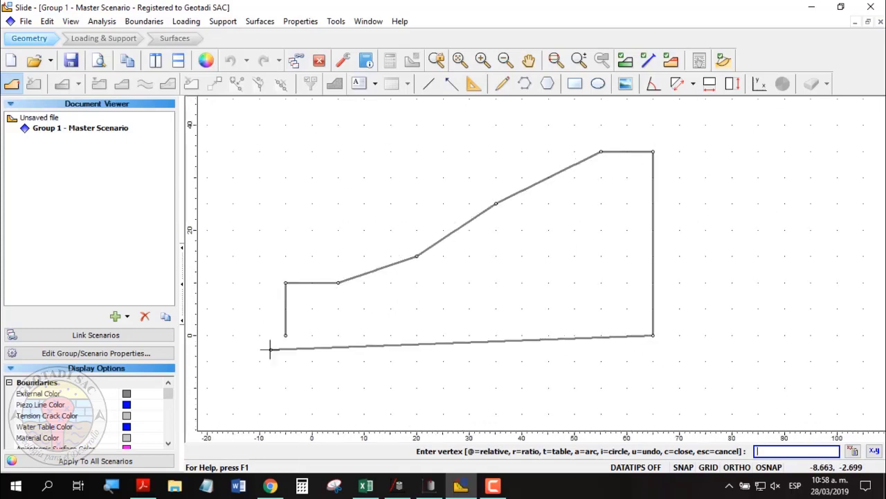
left_click(285, 336)
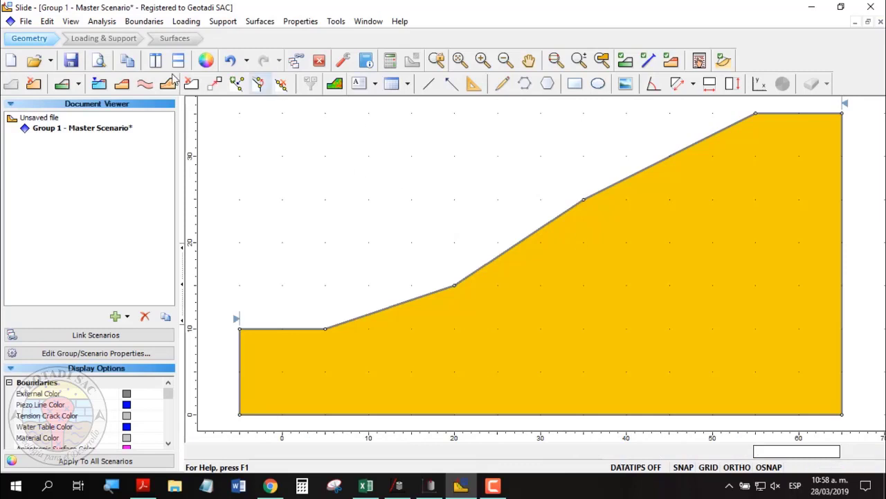
left_click(62, 84)
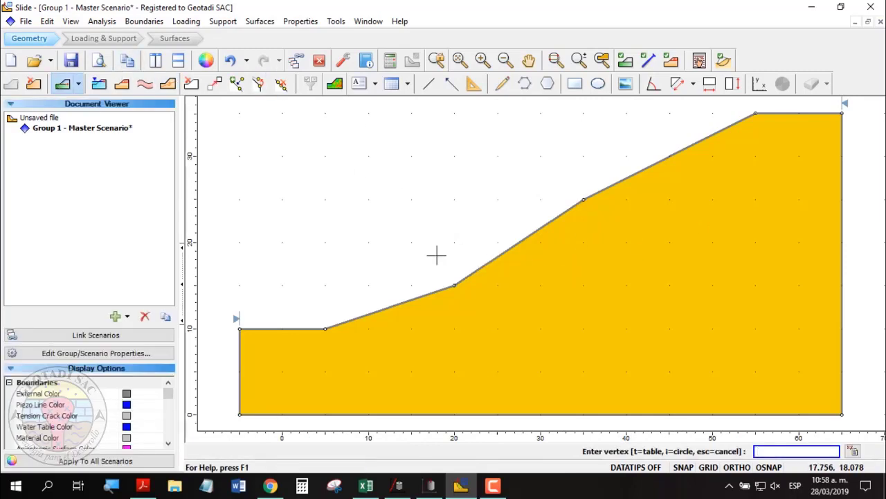
Draw a material boundary from slope vertex (20,15) to the top-right corner.
scroll(558, 233, "up", 1)
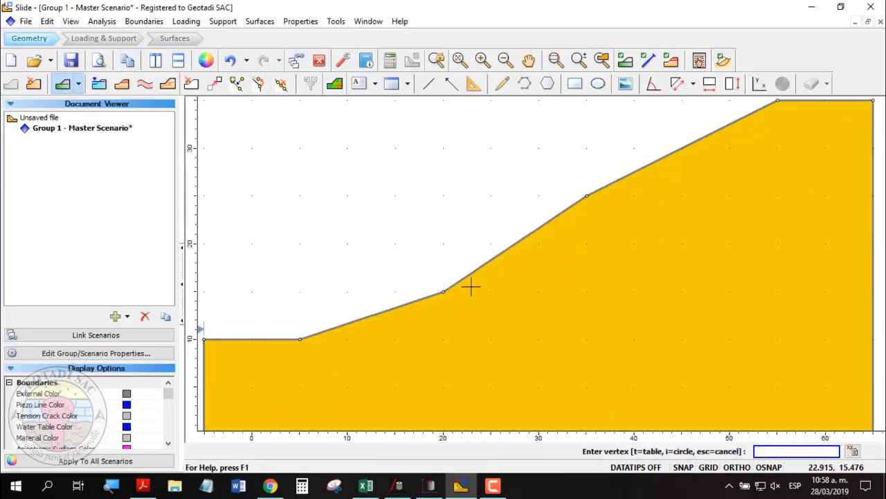
left_click(444, 291)
left_click(624, 214)
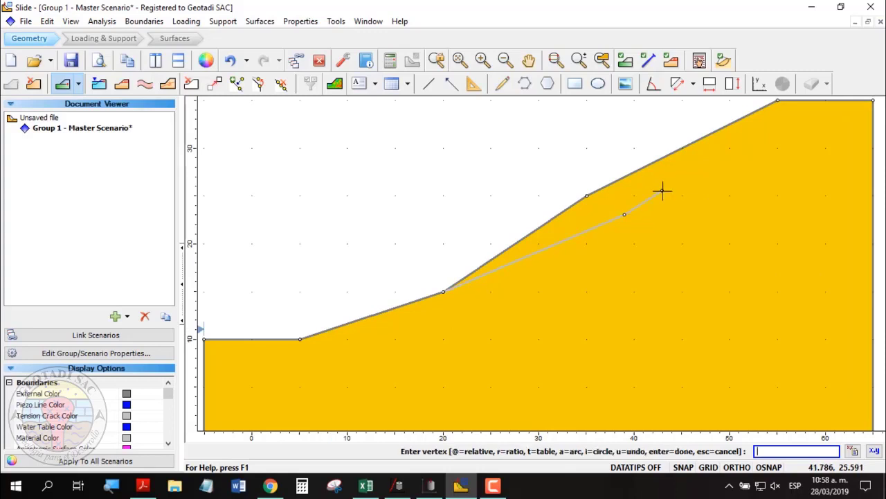
scroll(663, 191, "down", 1)
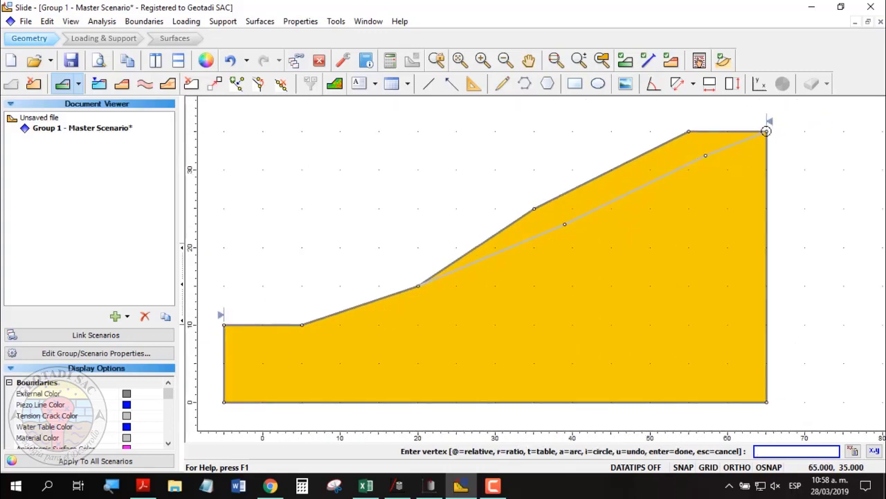
left_click(767, 131)
key("Return")
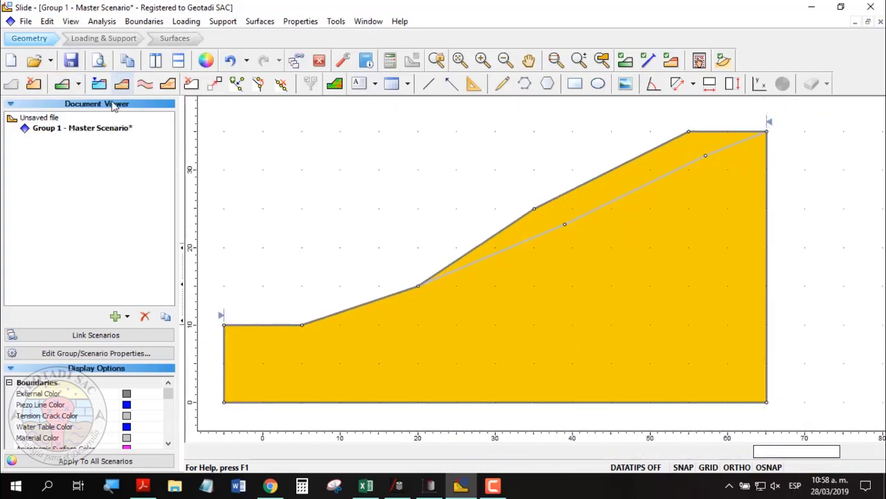
Add a second material boundary from toe vertex (5,10) to the right edge.
left_click(62, 83)
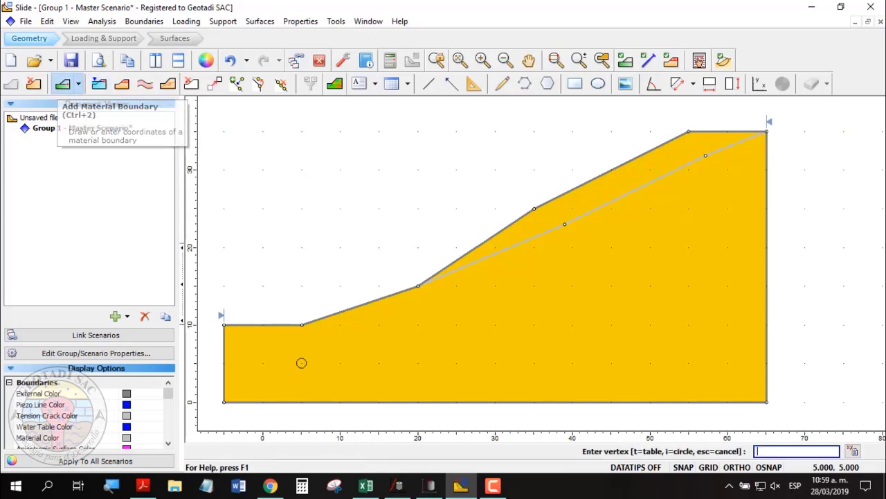
left_click(301, 324)
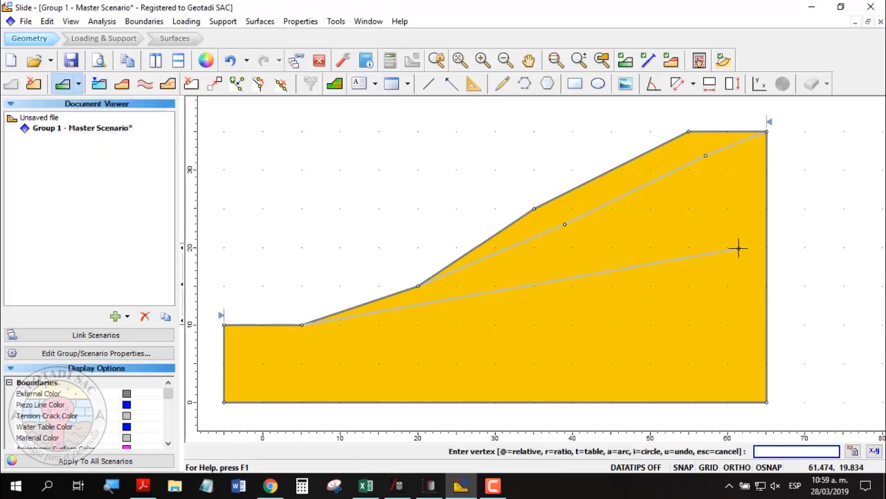
left_click(767, 226)
key("Return")
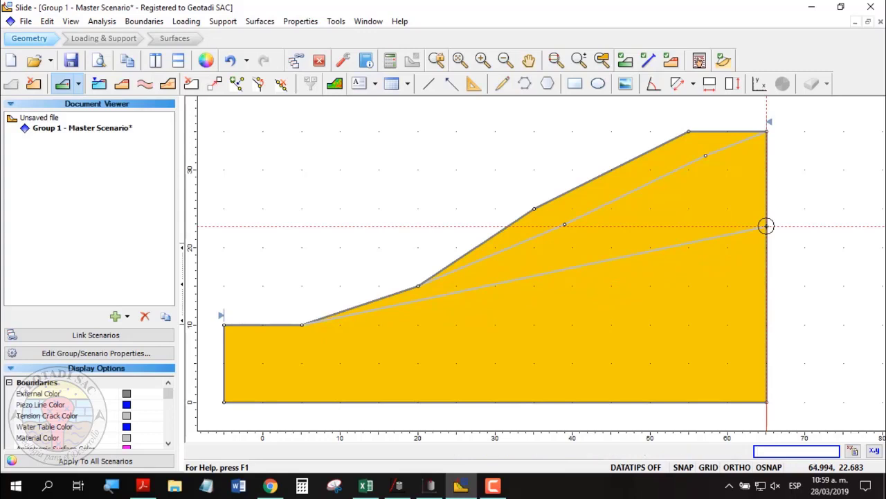
Add a third material boundary from the slope surface to the right boundary edge.
left_click(62, 84)
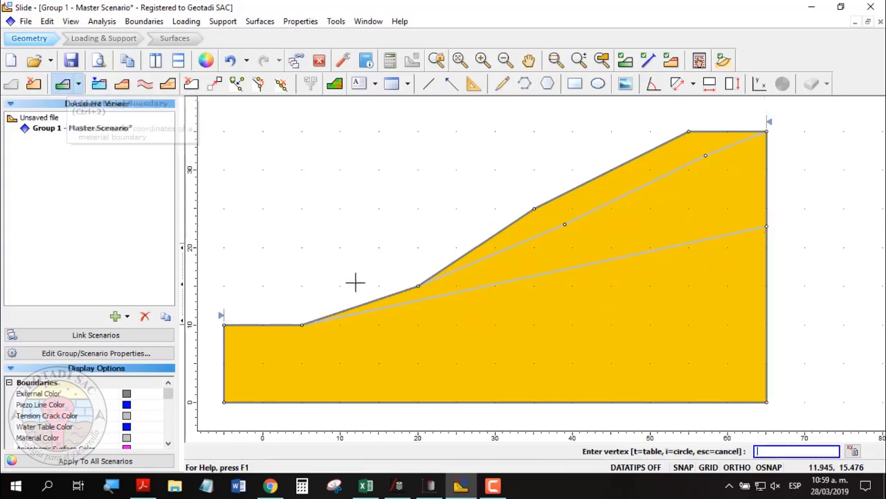
scroll(337, 317, "up", 1)
left_click(355, 305)
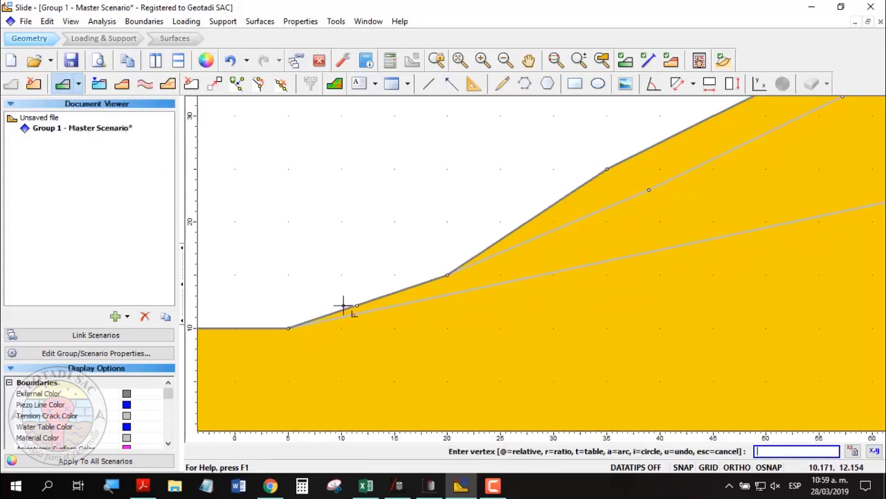
scroll(344, 309, "down", 1)
scroll(676, 239, "up", 1)
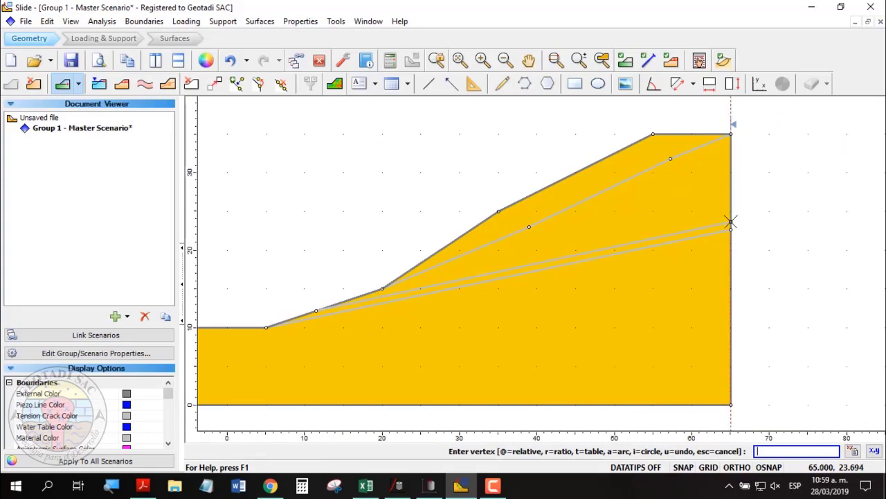
left_click(731, 222)
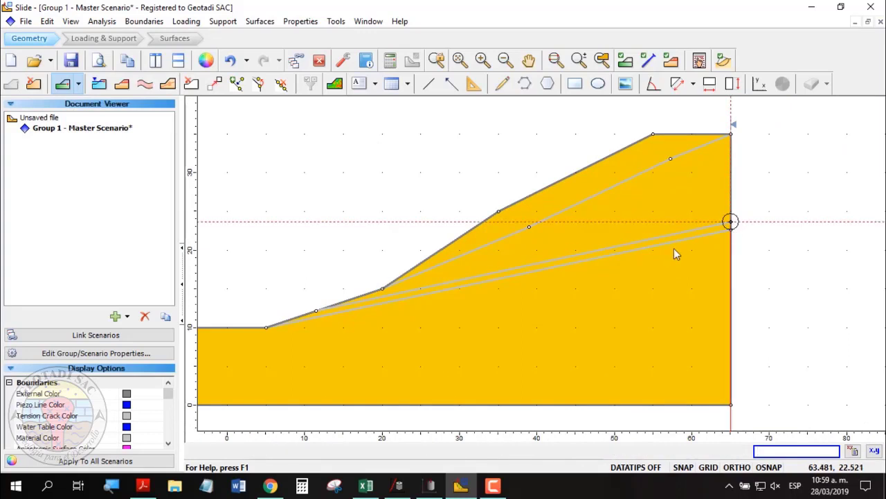
key("Return")
scroll(574, 159, "up", 2)
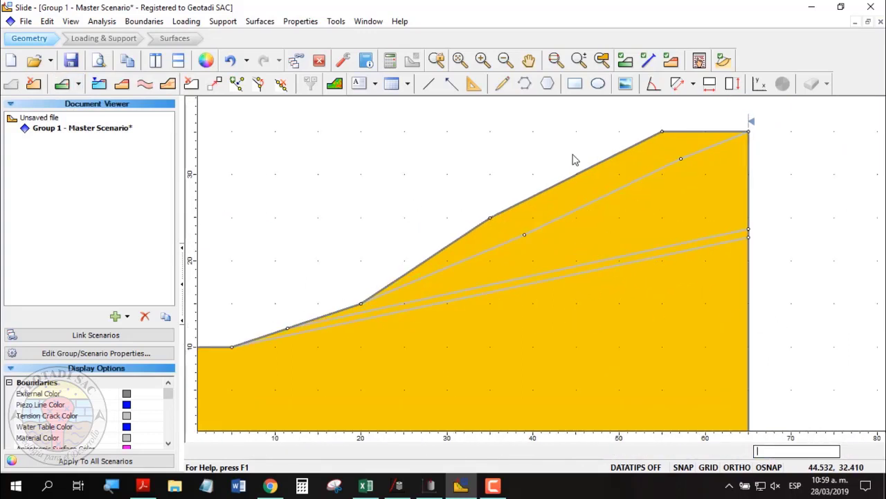
Assign Material 1 to the top layer and Material 2 to the middle layer.
right_click(612, 182)
mouse_move(684, 295)
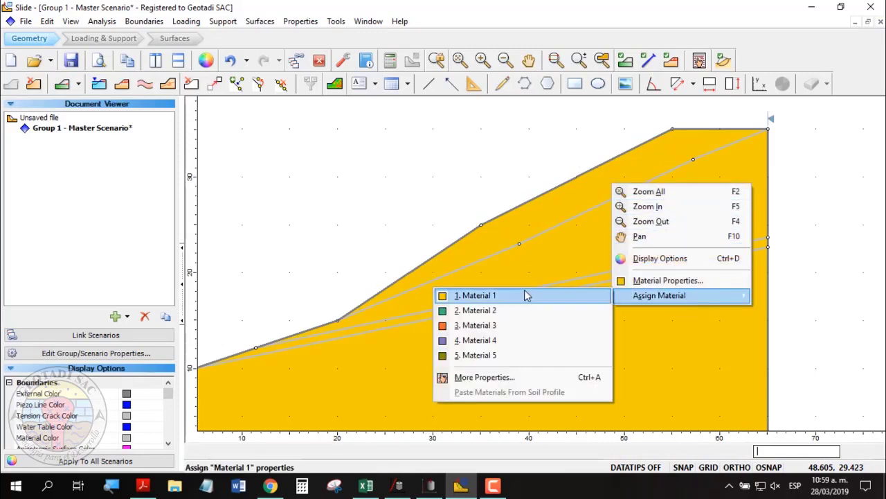
left_click(524, 295)
right_click(650, 238)
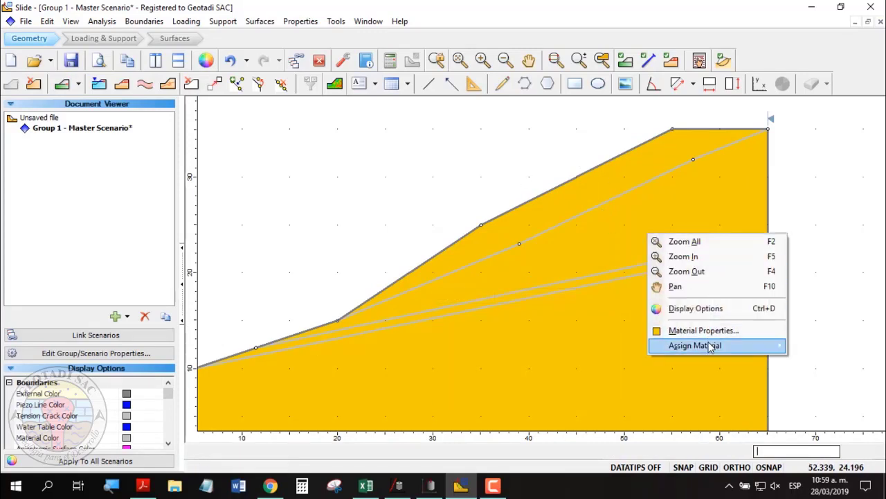
mouse_move(683, 344)
left_click(524, 358)
Assign Material 2 to the bottom layer and Material 3 to the thin band.
right_click(661, 313)
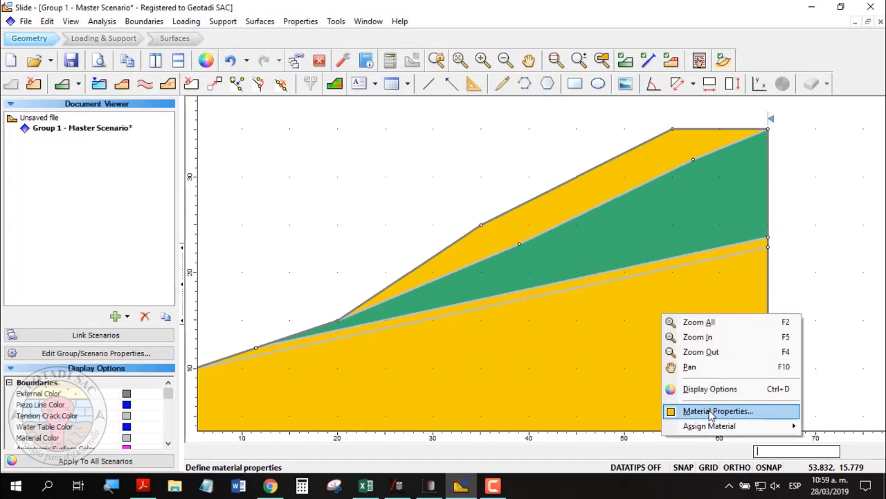
mouse_move(706, 426)
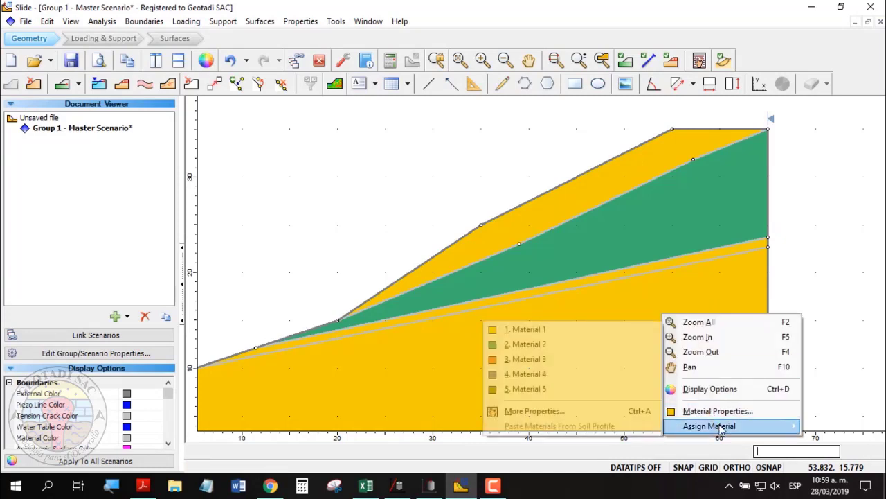
left_click(553, 345)
scroll(633, 277, "up", 3)
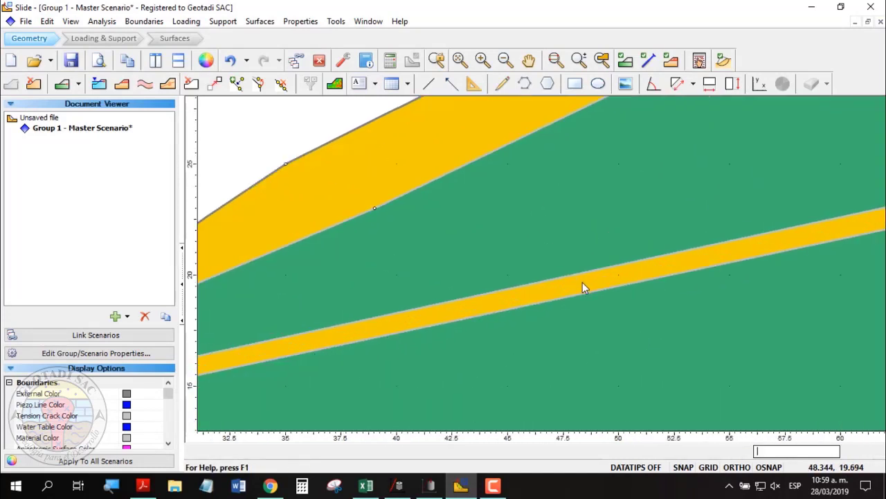
right_click(583, 284)
mouse_move(641, 396)
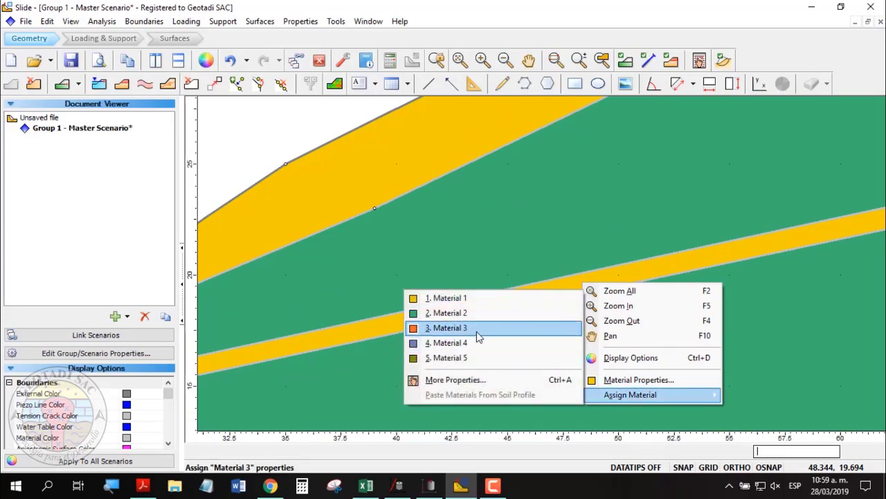
left_click(476, 331)
scroll(529, 280, "down", 5)
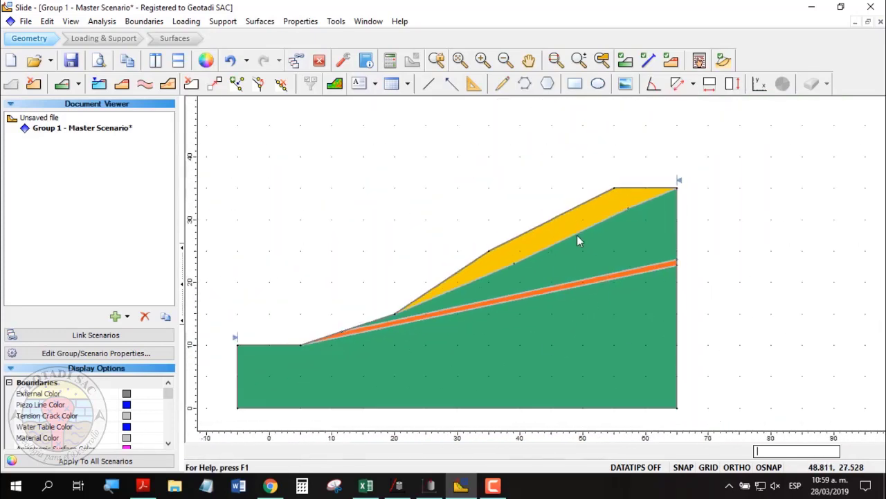
scroll(577, 235, "up", 2)
right_click(563, 231)
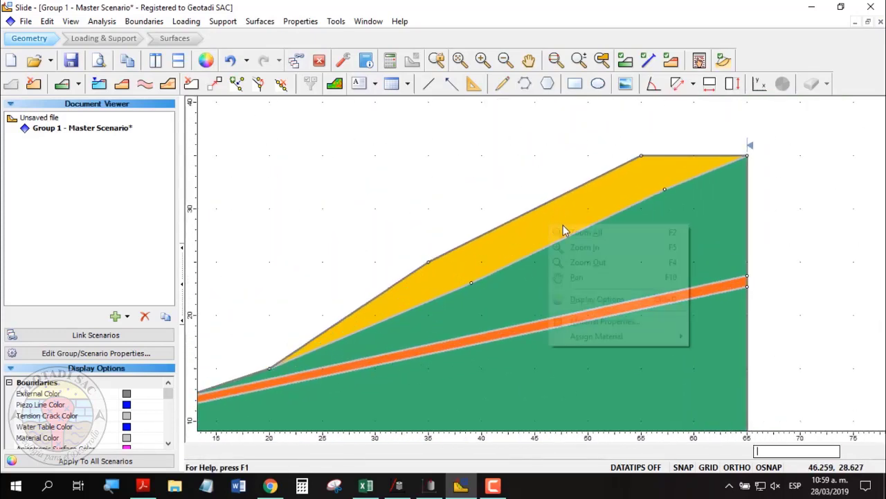
In Material Properties, name Material 1 'MC-Qh-co' with a unit weight of 21 kN/m3.
left_click(607, 328)
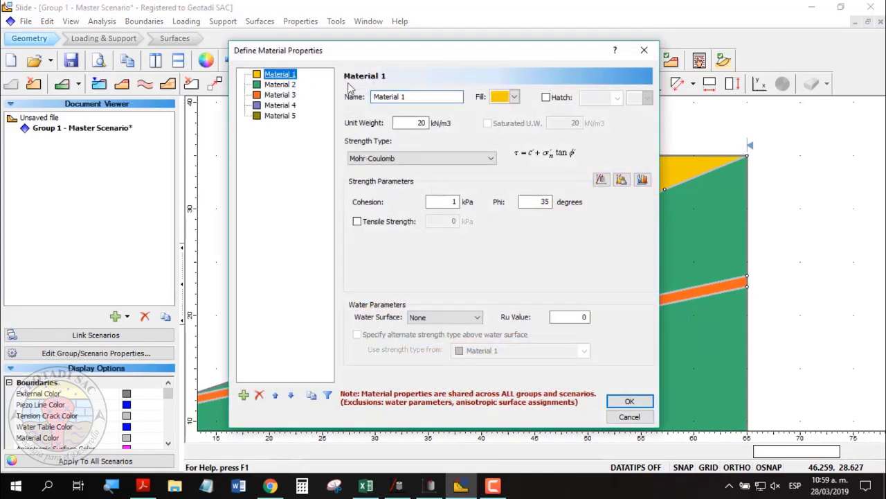
key("Caps_Lock")
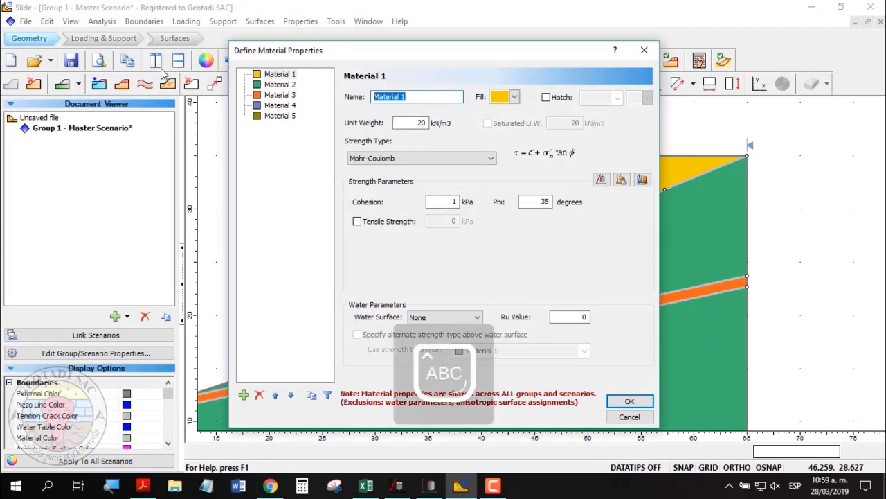
type("MC")
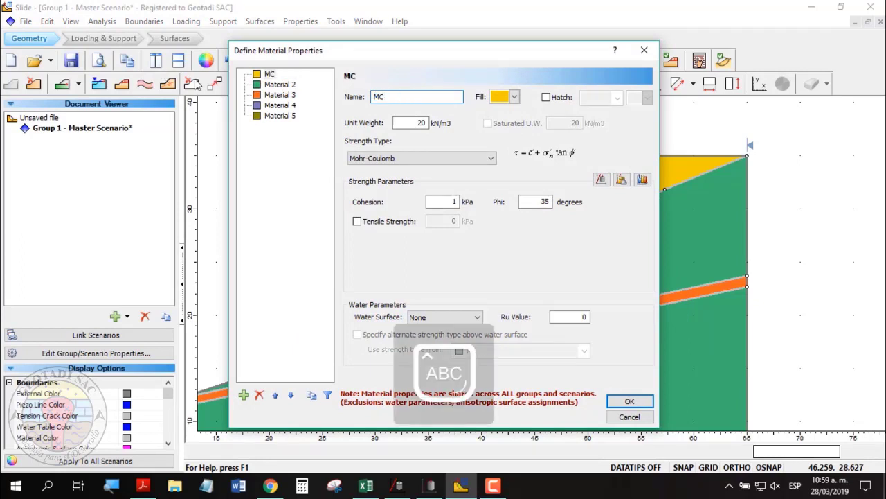
key("Caps_Lock")
type("C-")
key("Caps_Lock")
type("Q")
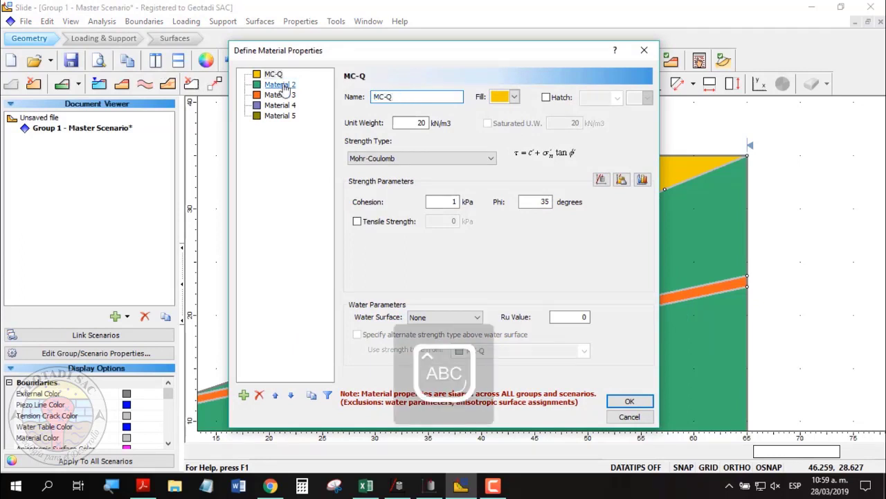
key("Caps_Lock")
type("h-")
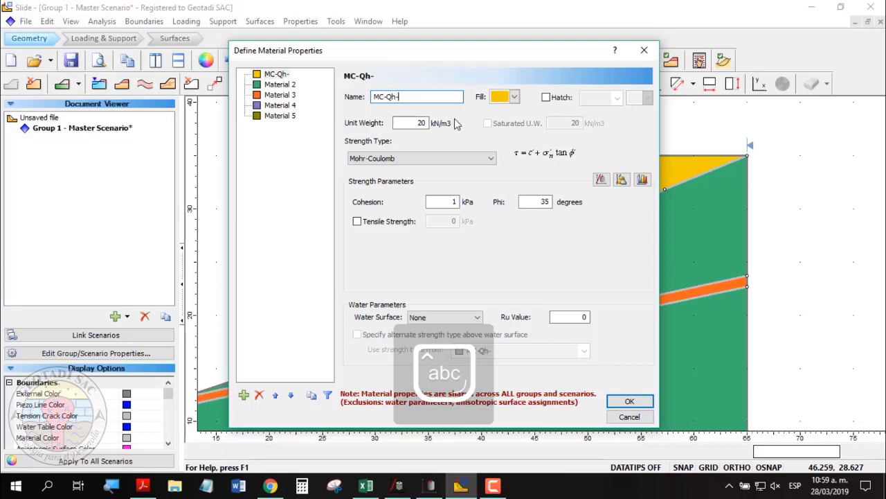
type("co")
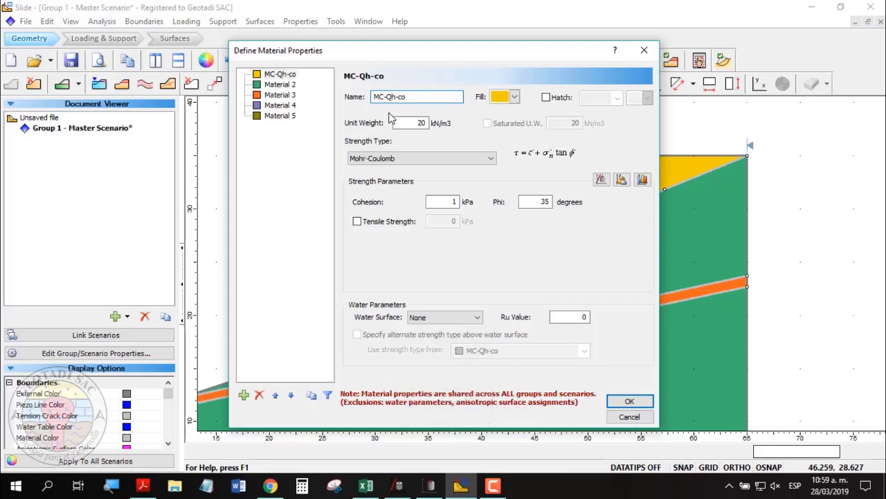
key("Tab")
type("21")
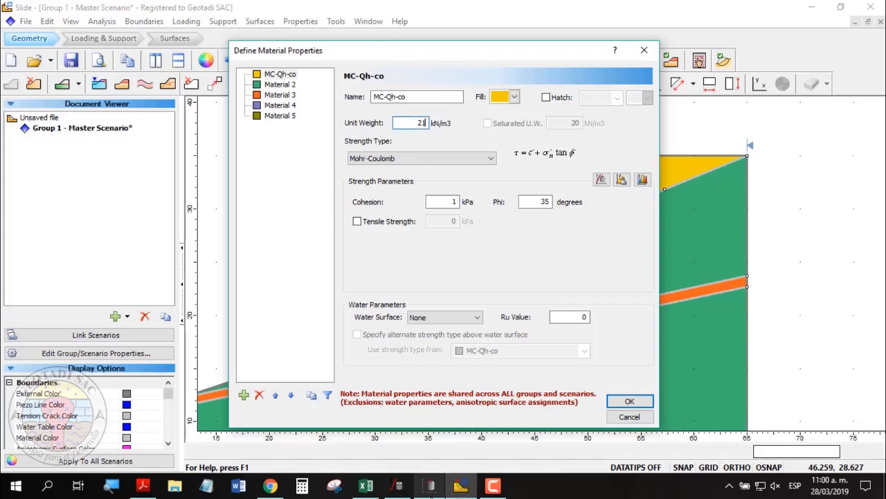
left_click(430, 485)
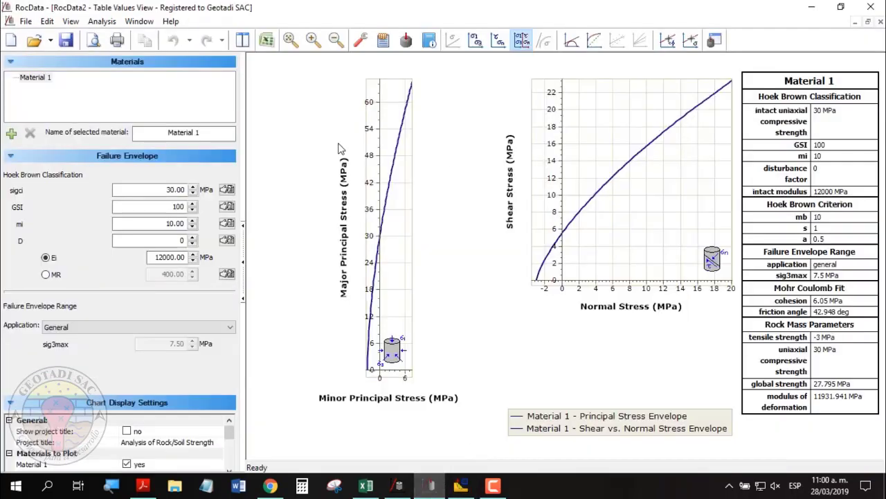
Use the Mohr-Coulomb criterion with kilopascal stress units, then show the typical cohesion values table.
left_click(361, 41)
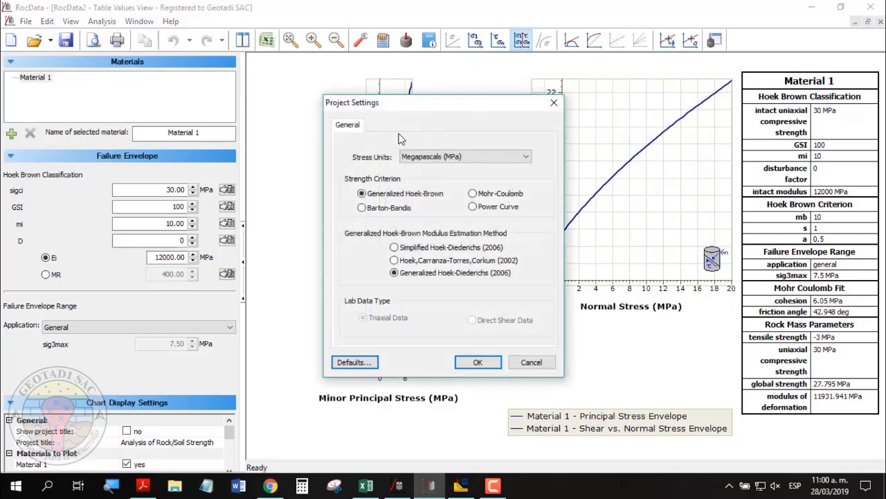
left_click(493, 195)
left_click(445, 158)
left_click(425, 179)
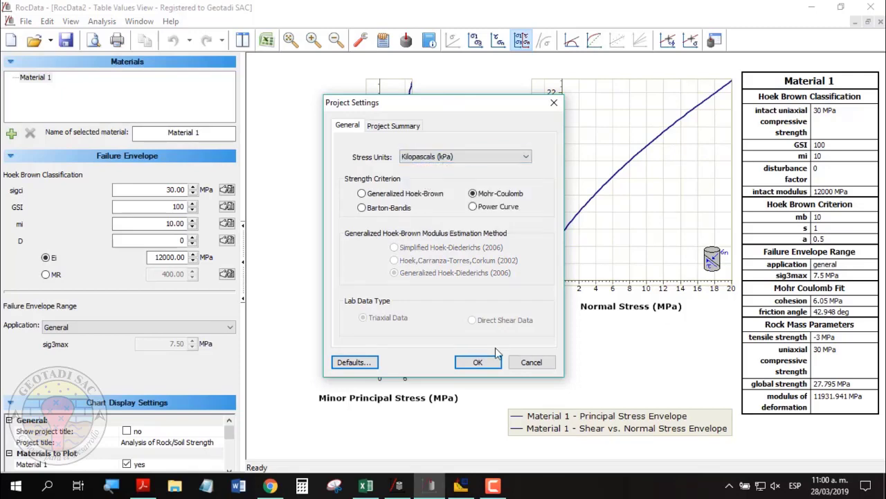
left_click(476, 361)
left_click(532, 277)
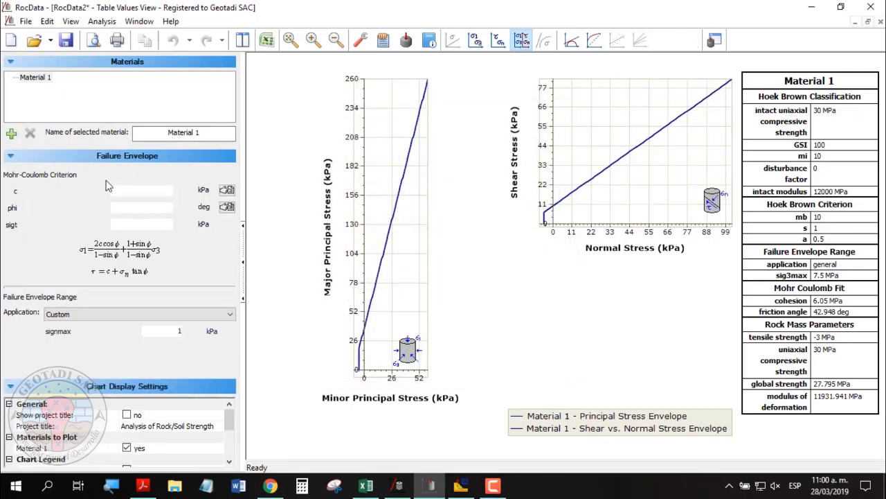
left_click(226, 189)
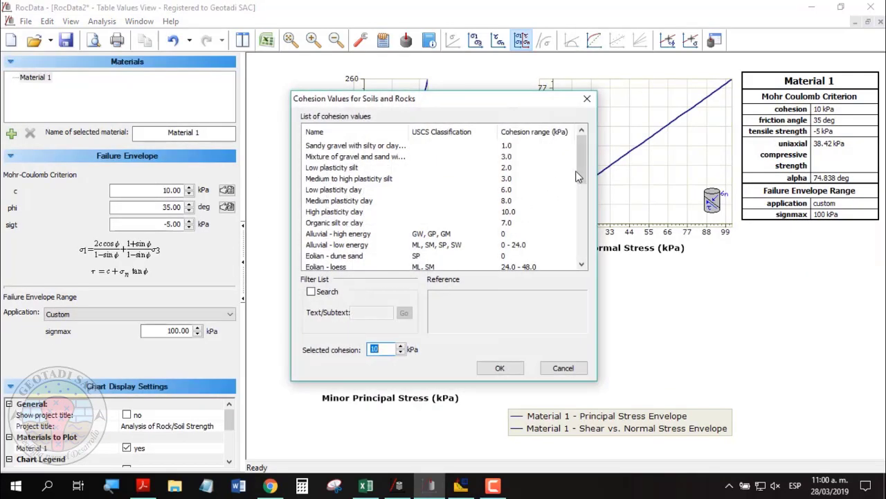